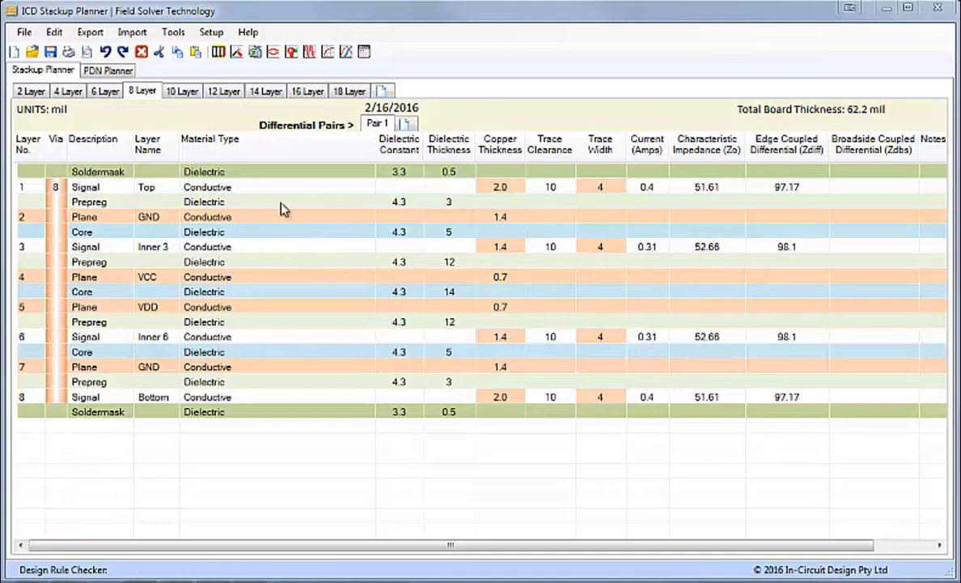
- Open the Std DDR2 design in the PDN Planner and define its planes from the 12 Layer stackup
{"action": "left_click", "coordinate": [111, 71]}
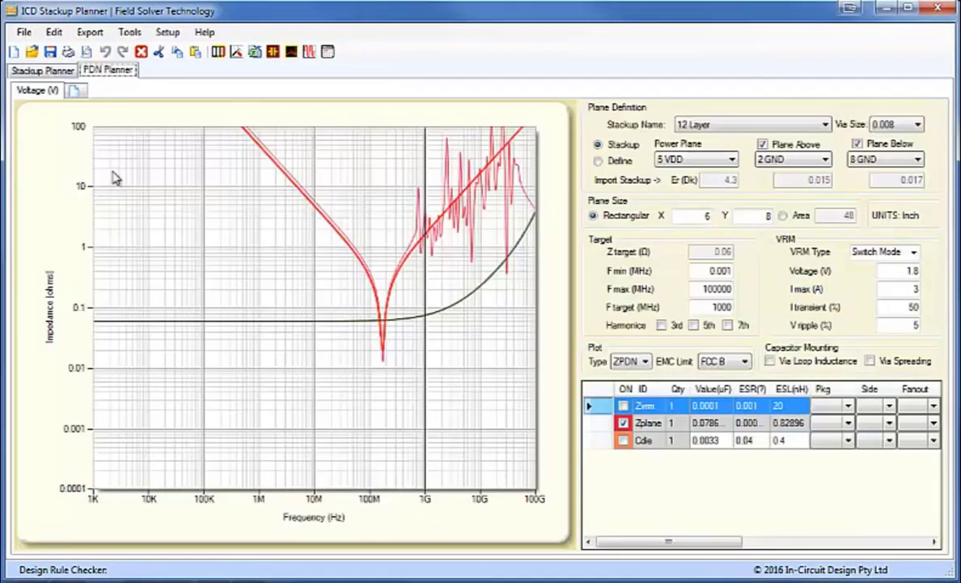
{"action": "left_click", "coordinate": [32, 51]}
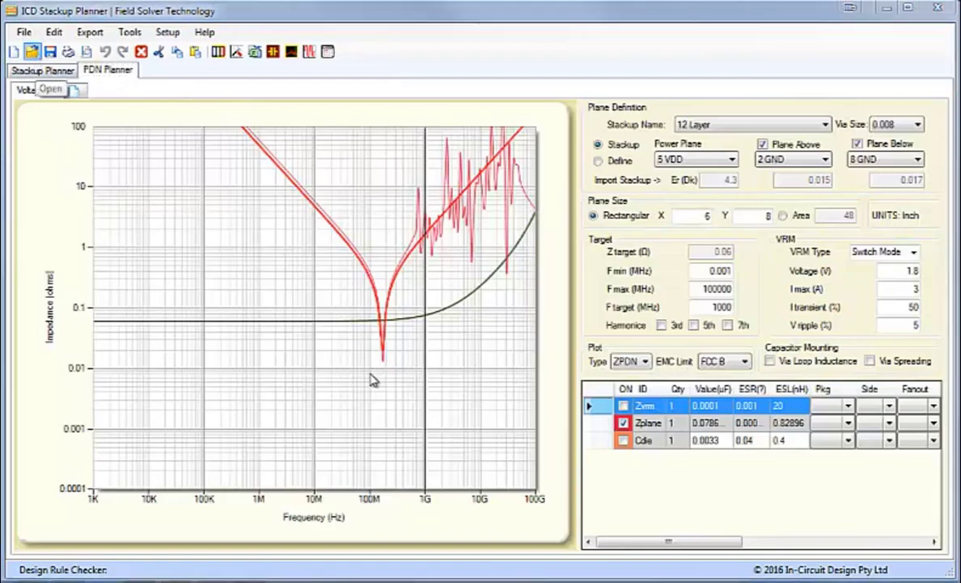
{"action": "double_click", "coordinate": [305, 135]}
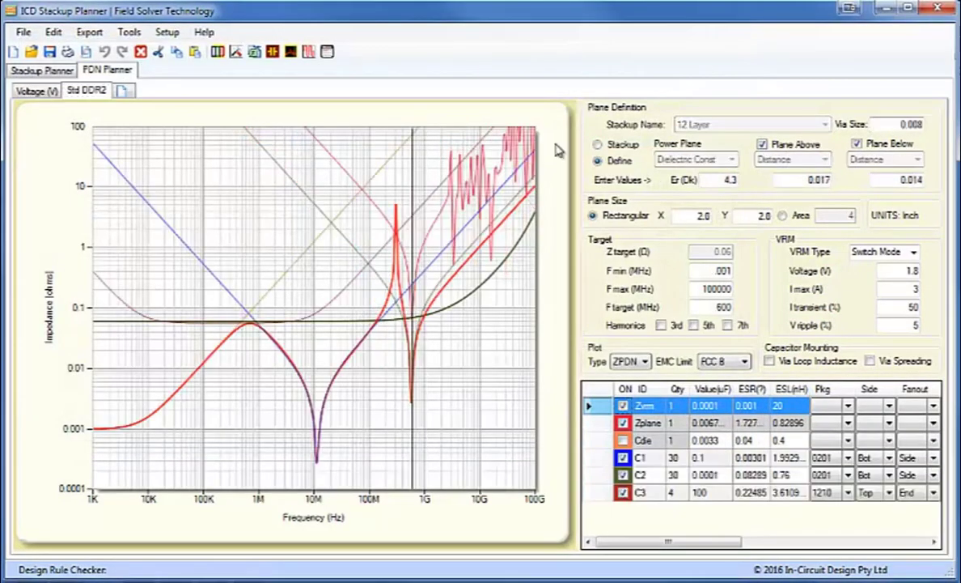
{"action": "left_click", "coordinate": [598, 144]}
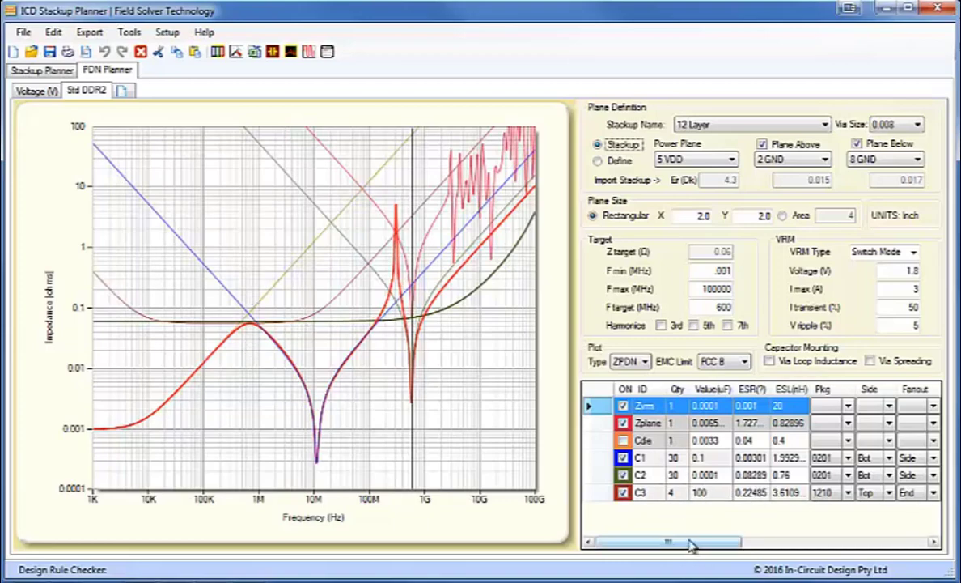
- Review the capacitors' resonant frequencies and the impedance plot, and change the plot type to EMI
{"action": "left_click_drag", "start_coordinate": [692, 546], "coordinate": [764, 546]}
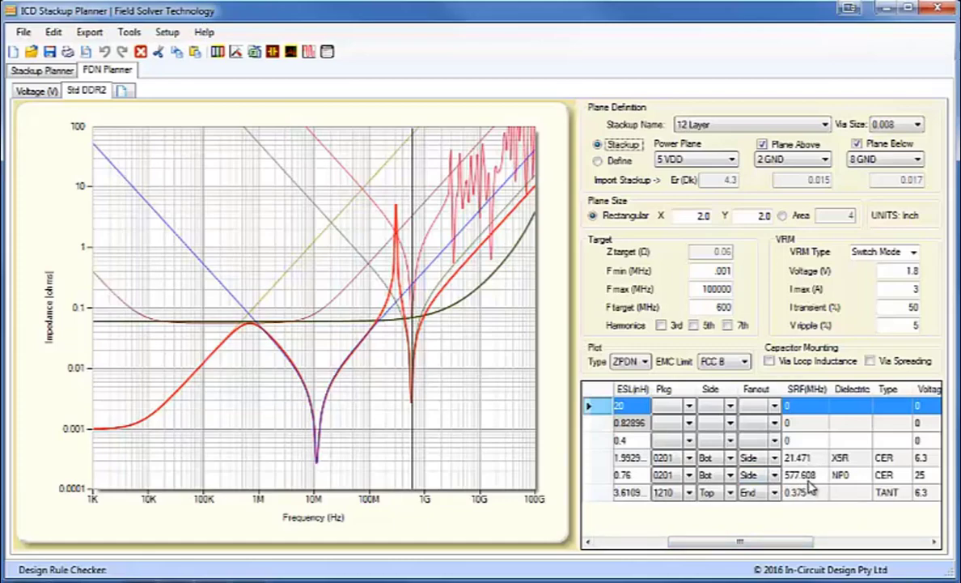
{"action": "left_click_drag", "start_coordinate": [712, 308], "coordinate": [742, 318]}
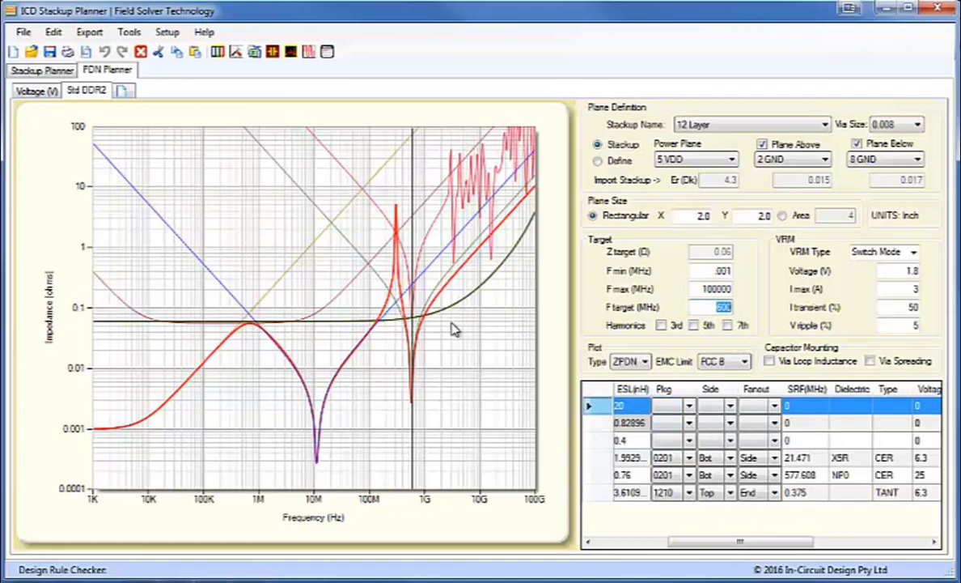
{"action": "mouse_move", "coordinate": [411, 364]}
{"action": "mouse_move", "coordinate": [428, 321]}
{"action": "mouse_move", "coordinate": [401, 221]}
{"action": "left_click", "coordinate": [645, 362]}
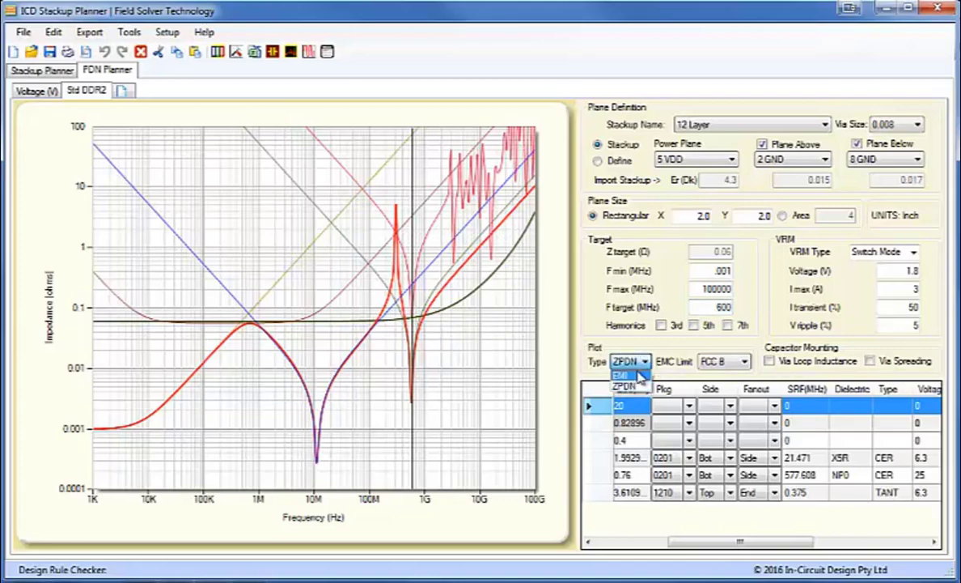
{"action": "left_click", "coordinate": [624, 375]}
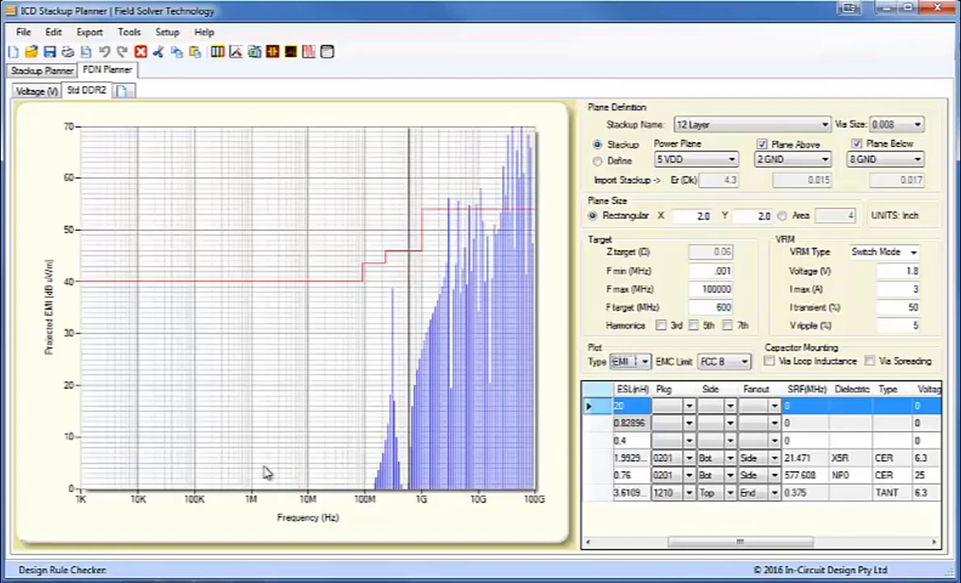
{"action": "mouse_move", "coordinate": [454, 345]}
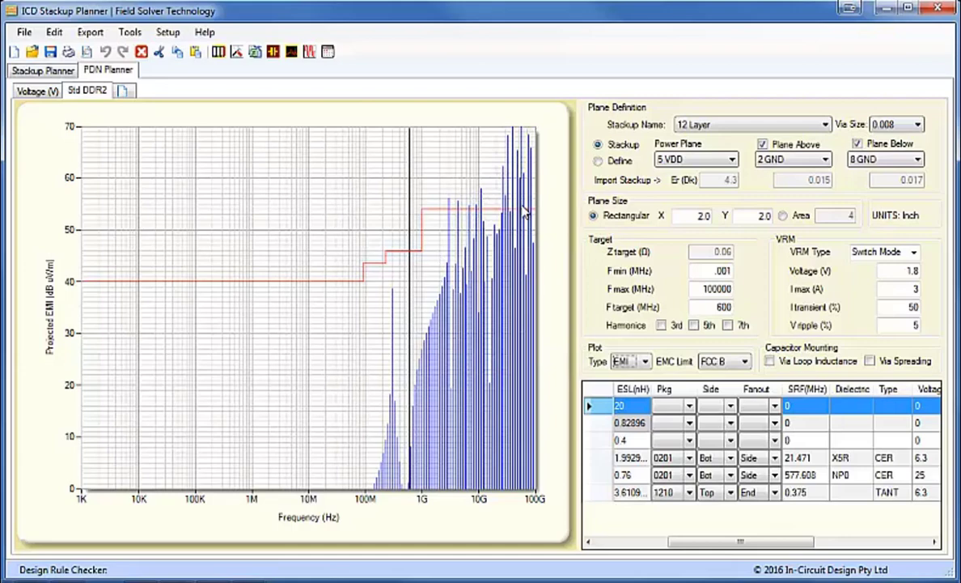
{"action": "mouse_move", "coordinate": [533, 179]}
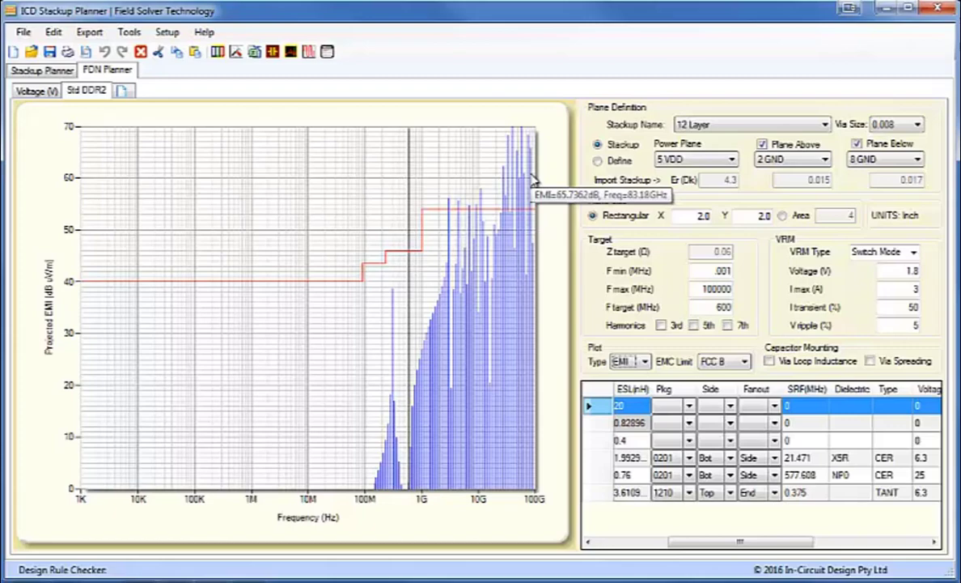
- Set the minimum frequency of the EMI plot to 100 MHz
{"action": "left_click", "coordinate": [659, 546]}
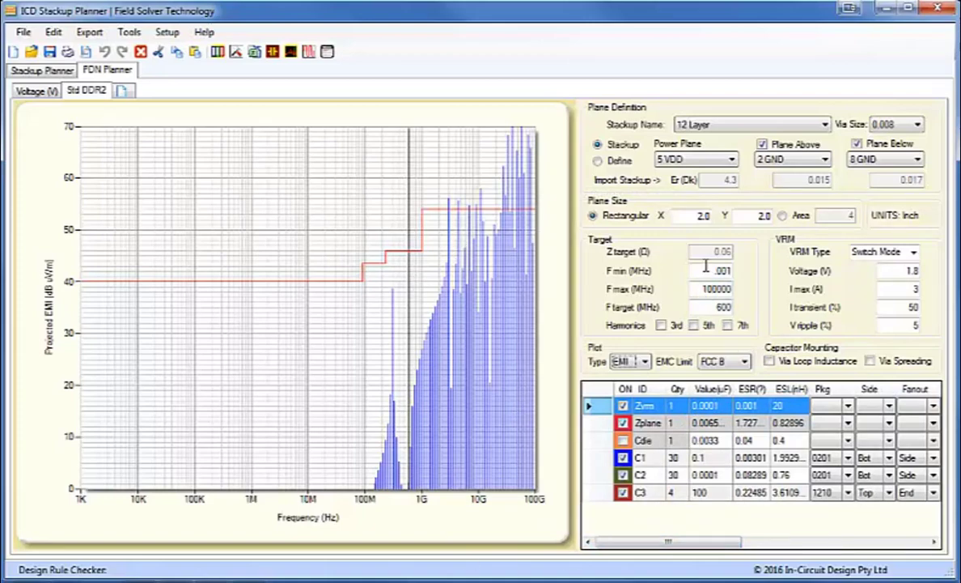
{"action": "left_click_drag", "start_coordinate": [714, 271], "coordinate": [755, 272]}
{"action": "type", "text": "1"}
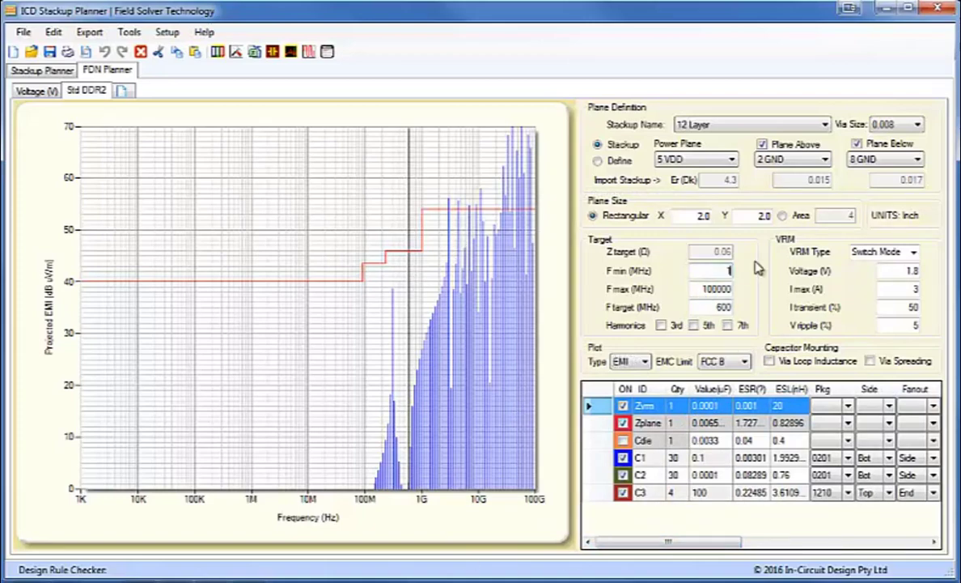
{"action": "type", "text": "00"}
{"action": "left_click", "coordinate": [725, 291]}
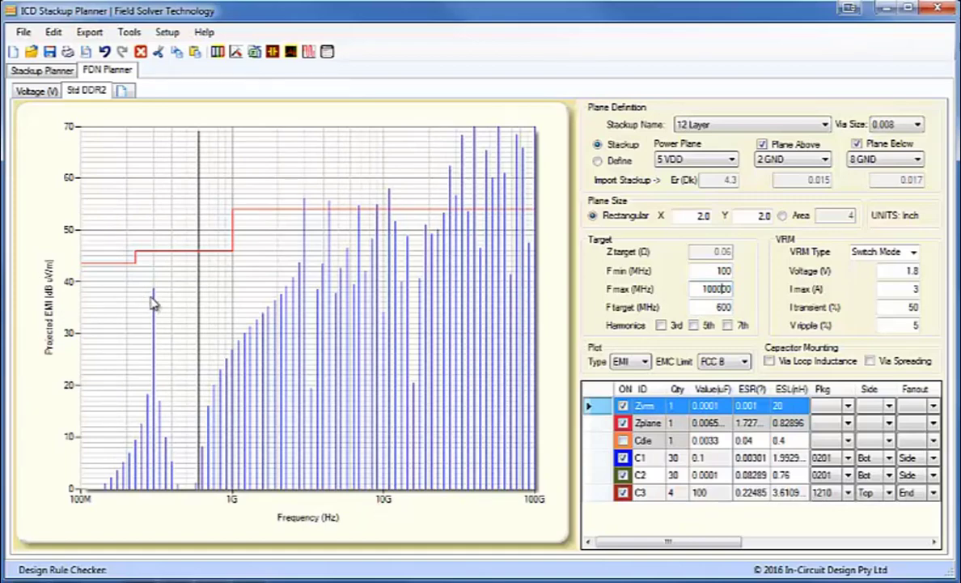
- Compare the emission peaks against the FCC A limit and return the EMC limit to FCC B
{"action": "mouse_move", "coordinate": [155, 304]}
{"action": "mouse_move", "coordinate": [159, 258]}
{"action": "mouse_move", "coordinate": [259, 215]}
{"action": "left_click", "coordinate": [743, 362]}
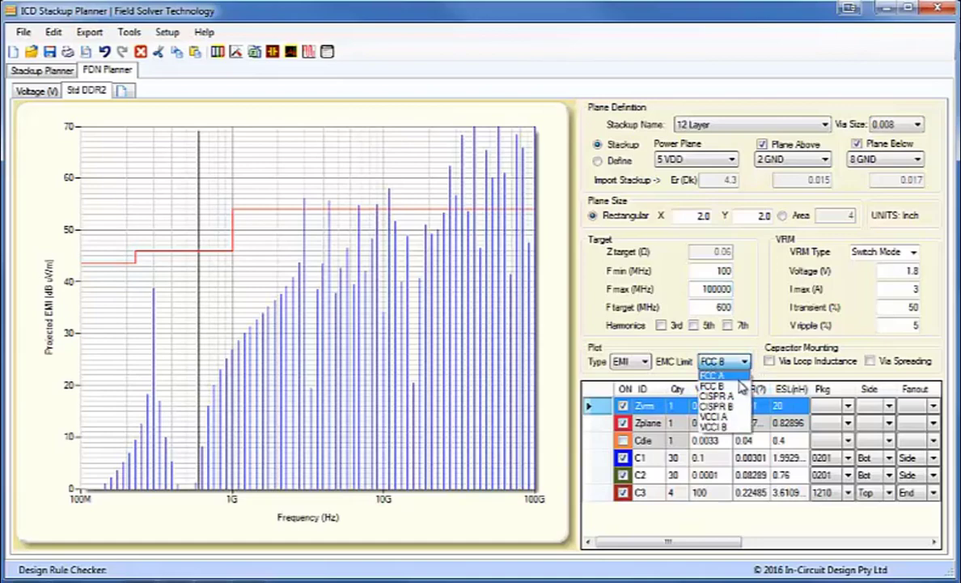
{"action": "left_click", "coordinate": [738, 377]}
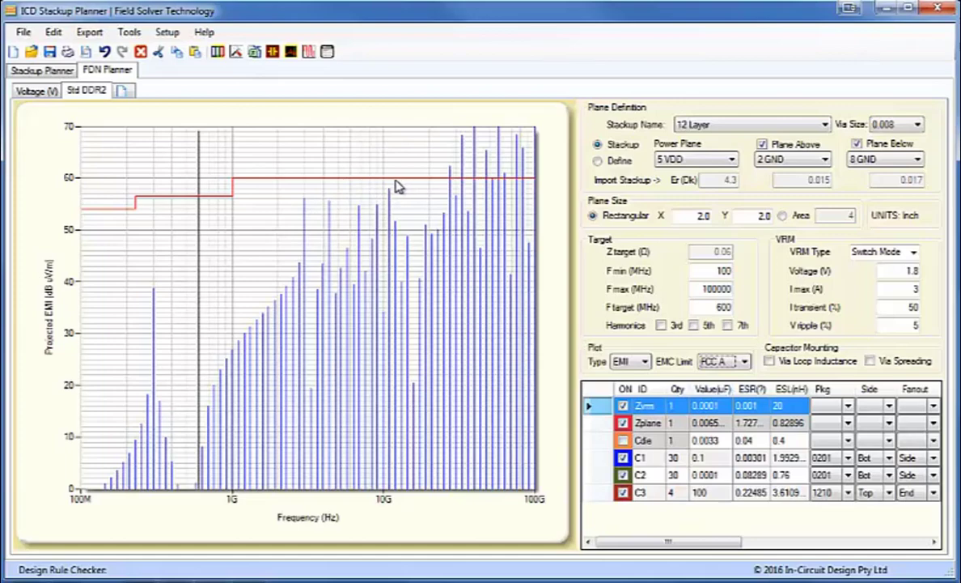
{"action": "mouse_move", "coordinate": [394, 183]}
{"action": "left_click", "coordinate": [747, 363]}
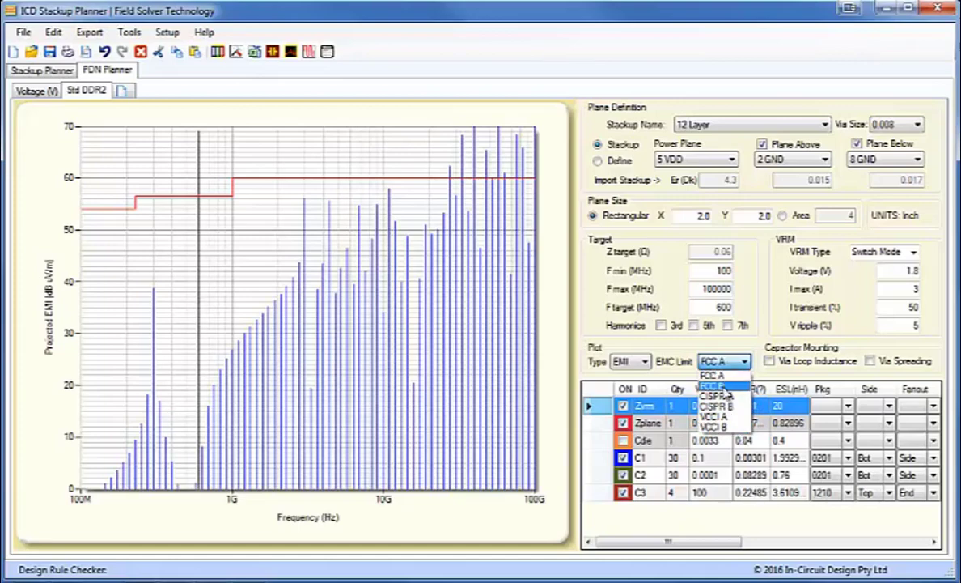
{"action": "left_click", "coordinate": [726, 387]}
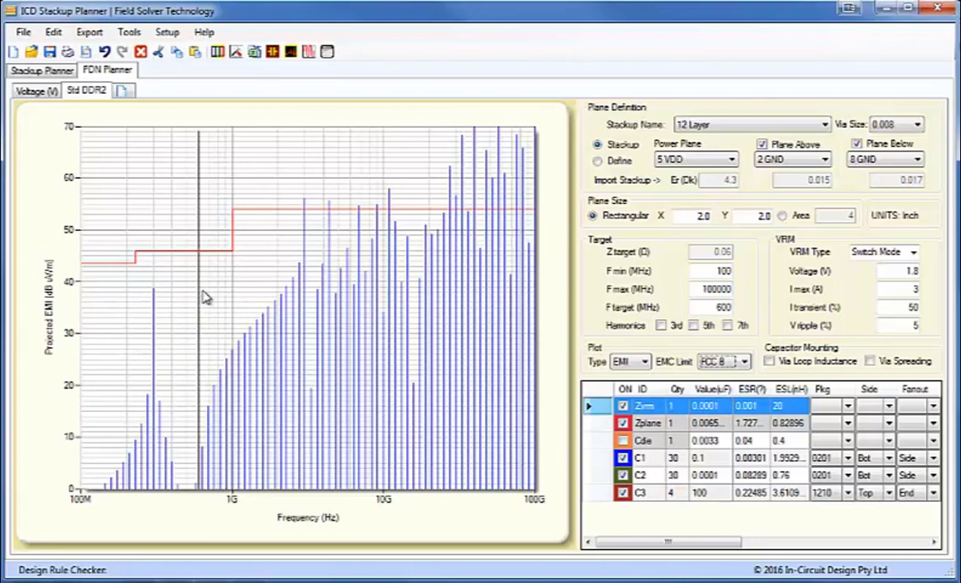
- Mark the 3rd, 5th and 7th harmonics on the EMI plot in turn, leaving the 7th selected
{"action": "mouse_move", "coordinate": [202, 300]}
{"action": "left_click", "coordinate": [661, 325]}
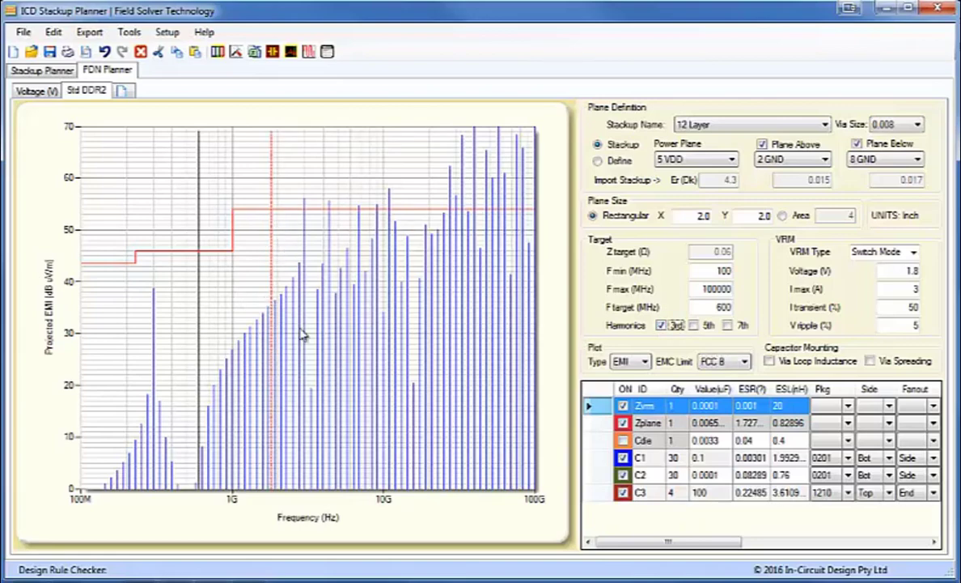
{"action": "left_click", "coordinate": [694, 325]}
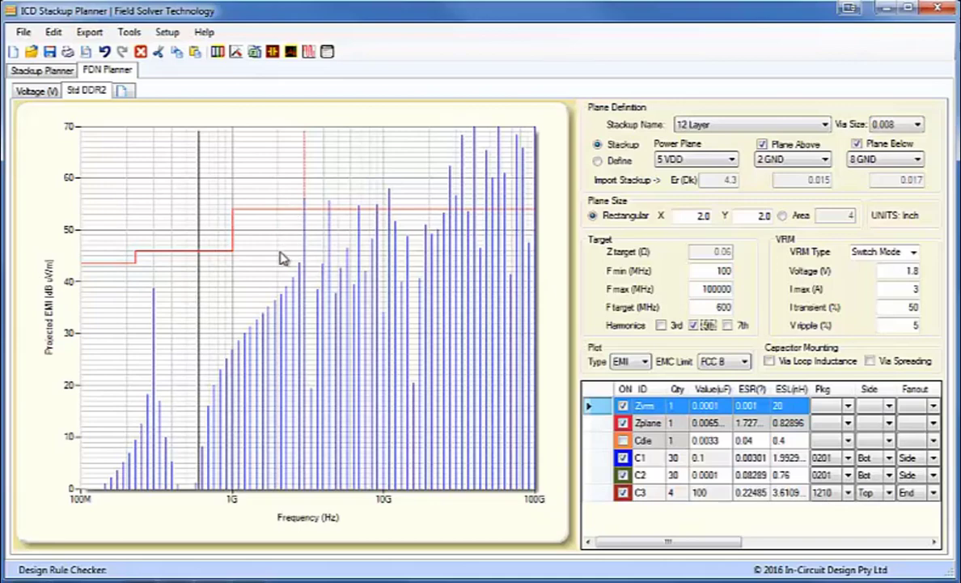
{"action": "left_click", "coordinate": [728, 325]}
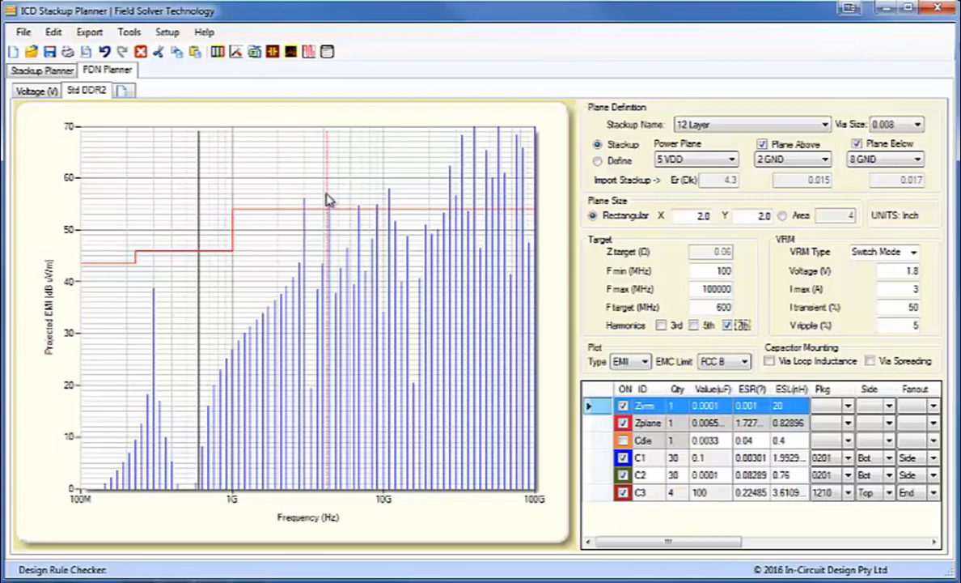
{"action": "mouse_move", "coordinate": [327, 206]}
- Change the stackup used for the plane definition to 8 Layer
{"action": "mouse_move", "coordinate": [362, 220]}
{"action": "left_click", "coordinate": [771, 124]}
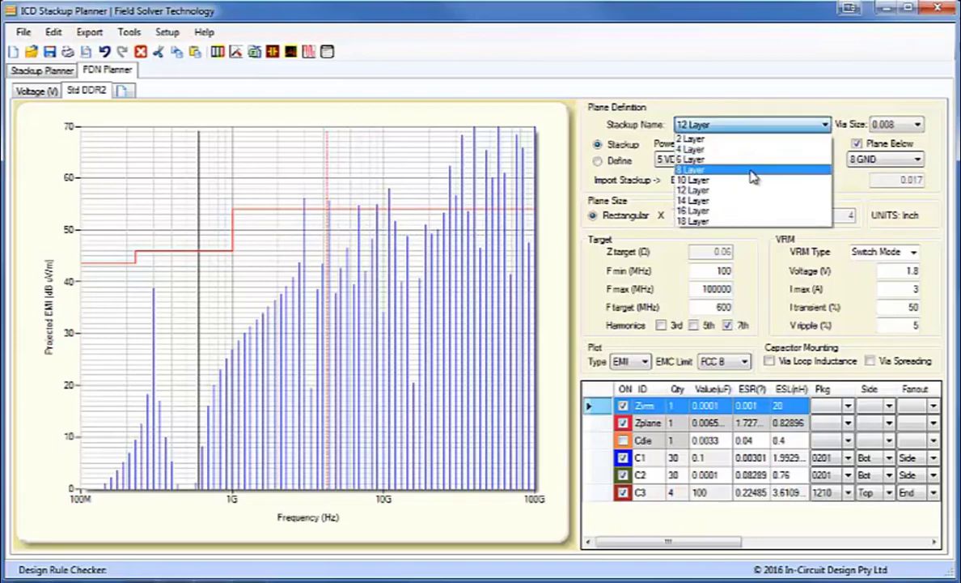
{"action": "left_click", "coordinate": [751, 171]}
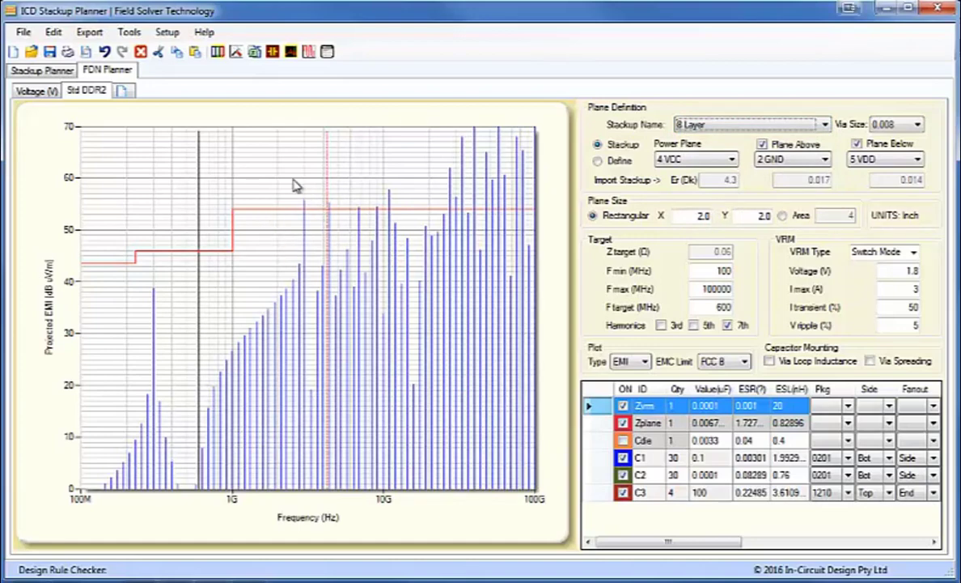
- Set the dielectric thickness of the core between planes 4 and 5 in the 8 Layer stackup to 4 mil
{"action": "left_click", "coordinate": [44, 71]}
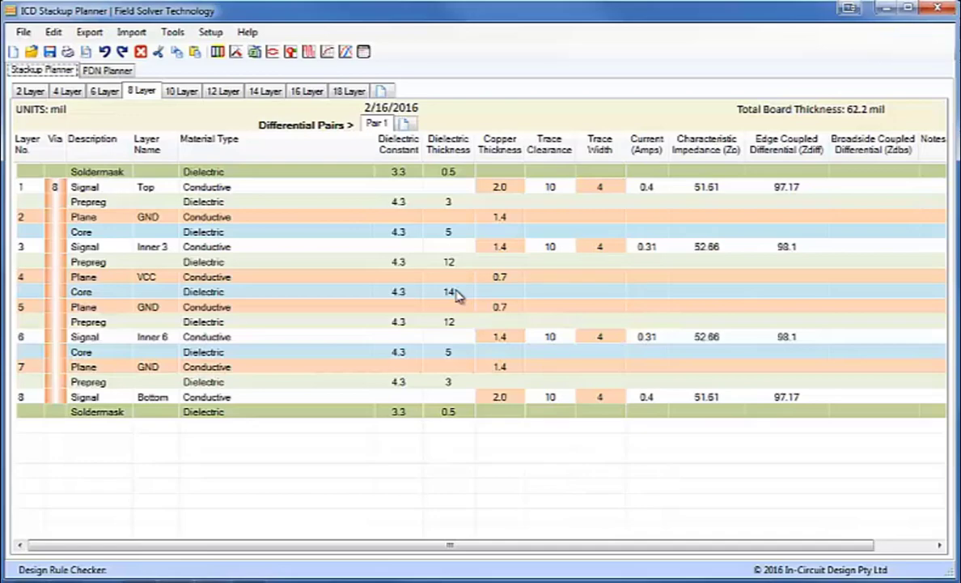
{"action": "left_click", "coordinate": [456, 294]}
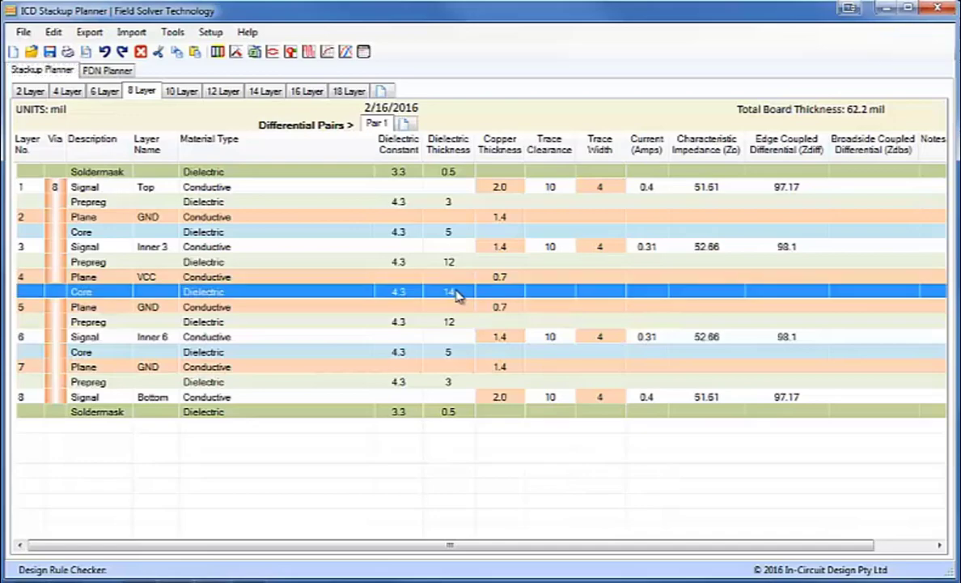
{"action": "left_click", "coordinate": [456, 292]}
{"action": "type", "text": "4"}
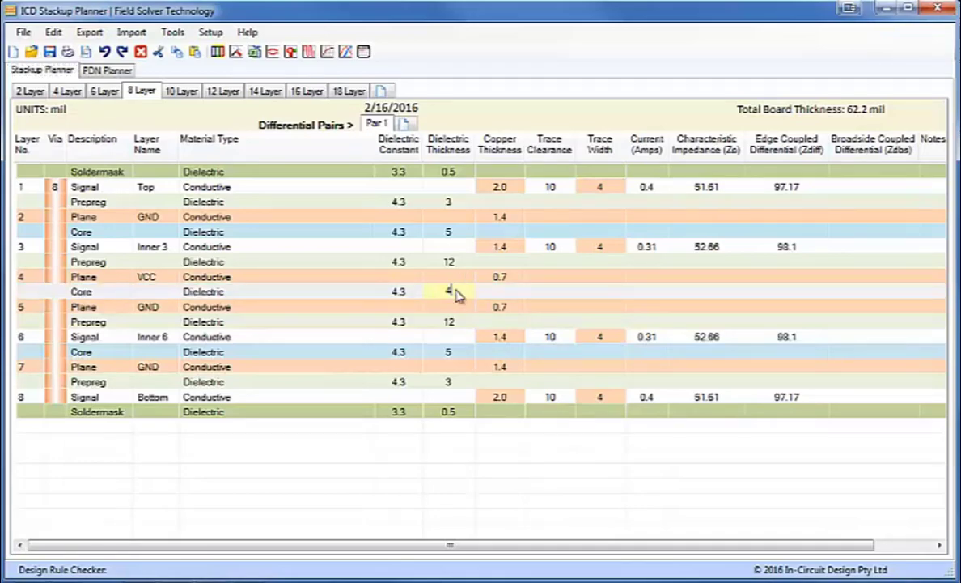
{"action": "key", "text": "Return"}
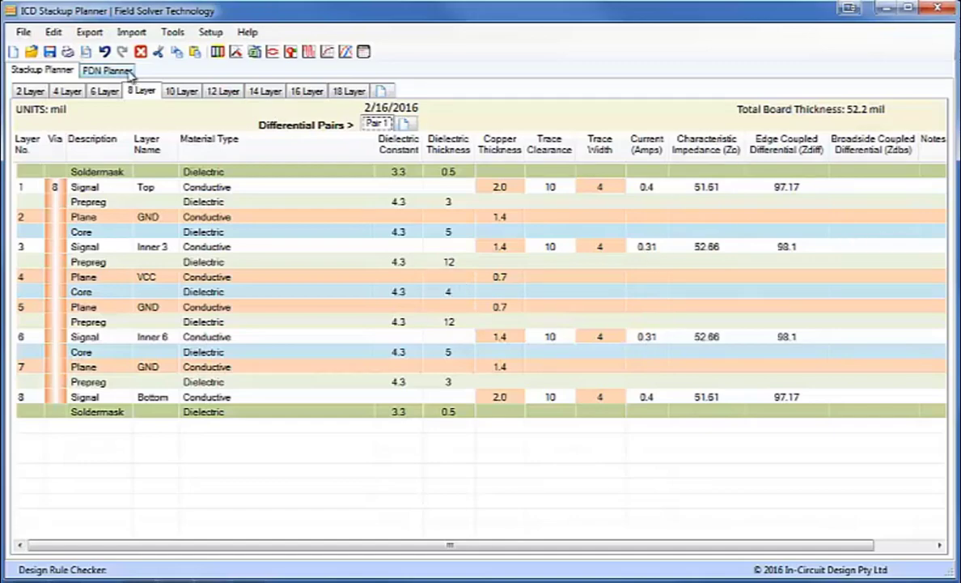
- Reload the edited 8 Layer stackup into the Std DDR2 plane definition to update the EMI plot
{"action": "left_click", "coordinate": [122, 71]}
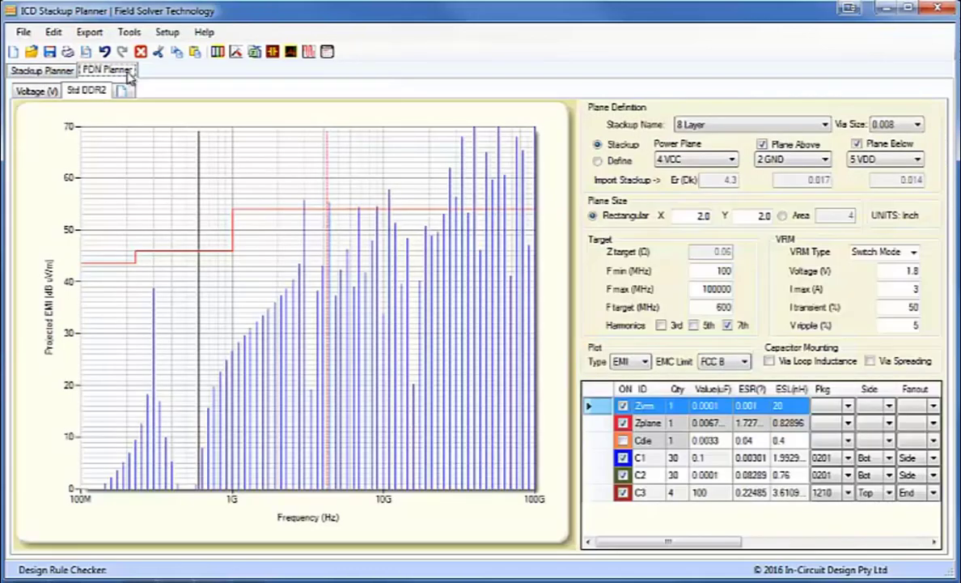
{"action": "left_click", "coordinate": [809, 128]}
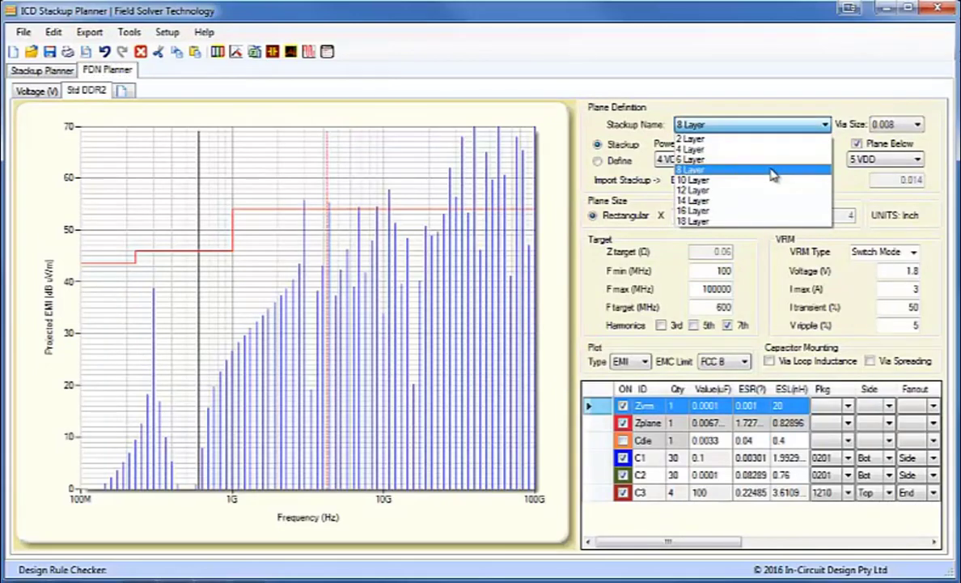
{"action": "left_click", "coordinate": [773, 166]}
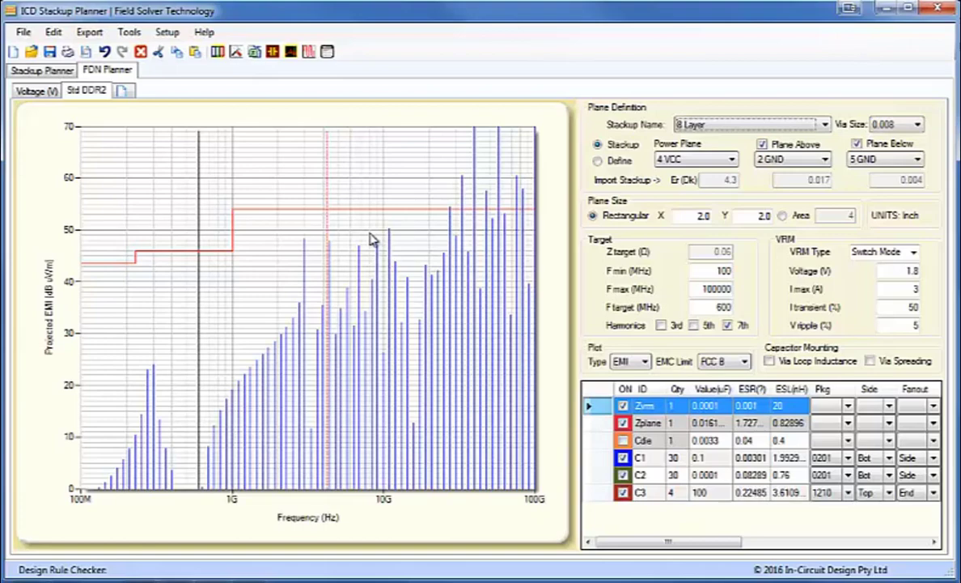
- Open the dielectric materials library for the core between planes 4 and 5 of the 8 Layer stackup
{"action": "left_click", "coordinate": [41, 73]}
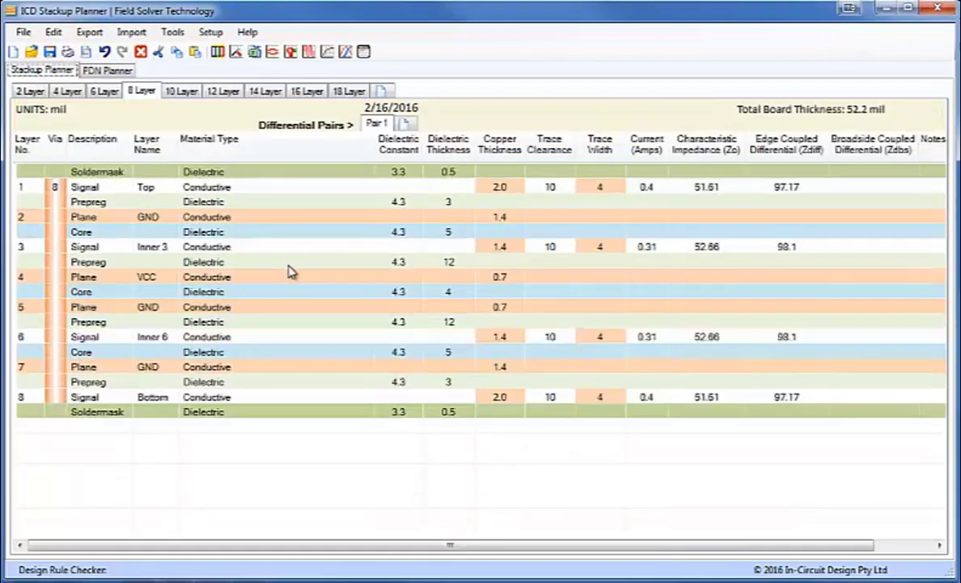
{"action": "left_click", "coordinate": [382, 292]}
{"action": "right_click", "coordinate": [382, 292]}
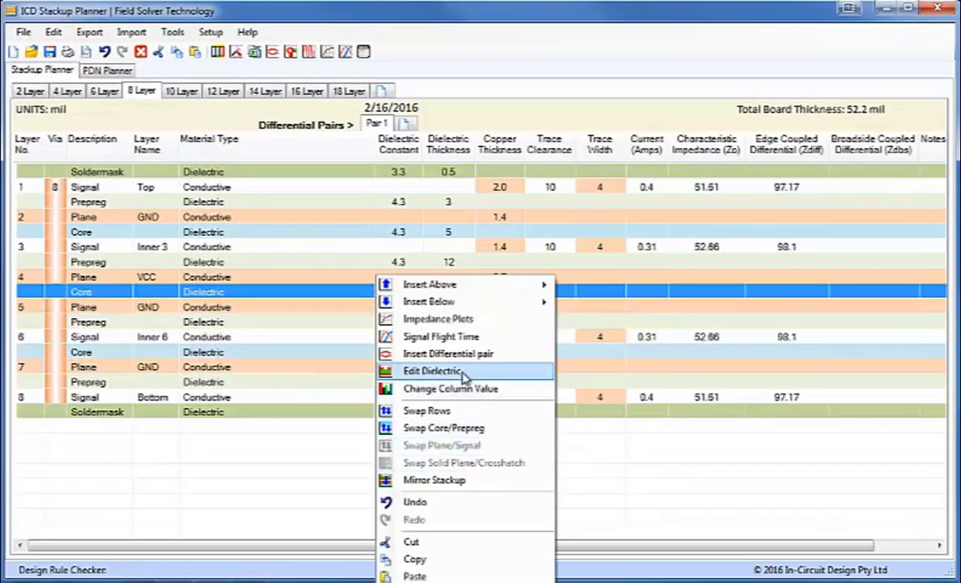
{"action": "left_click", "coordinate": [459, 374]}
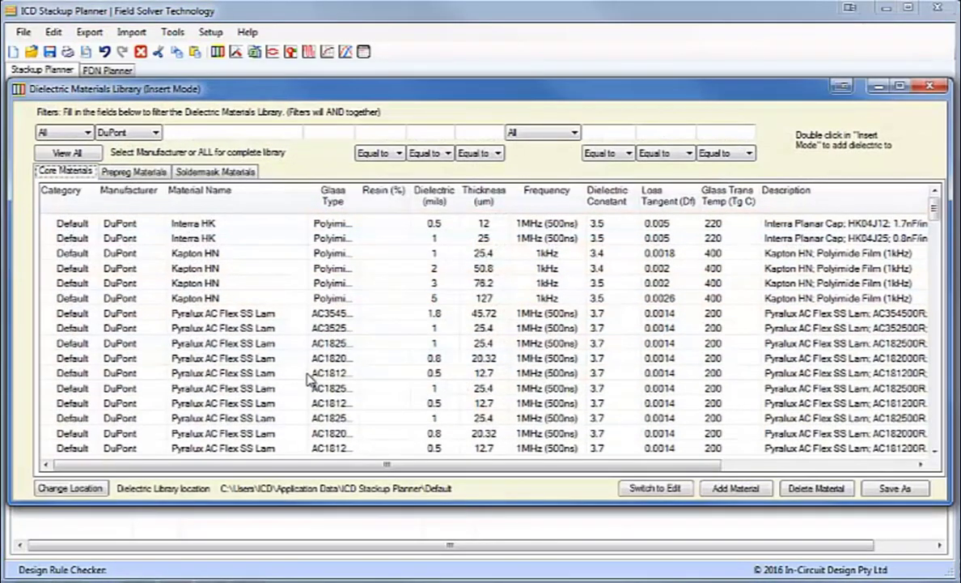
- Filter the dielectric materials library to manufacturer Samina and assign the 1 mil ZBC-1000 core material to the core between planes 4 and 5
{"action": "left_click", "coordinate": [155, 133]}
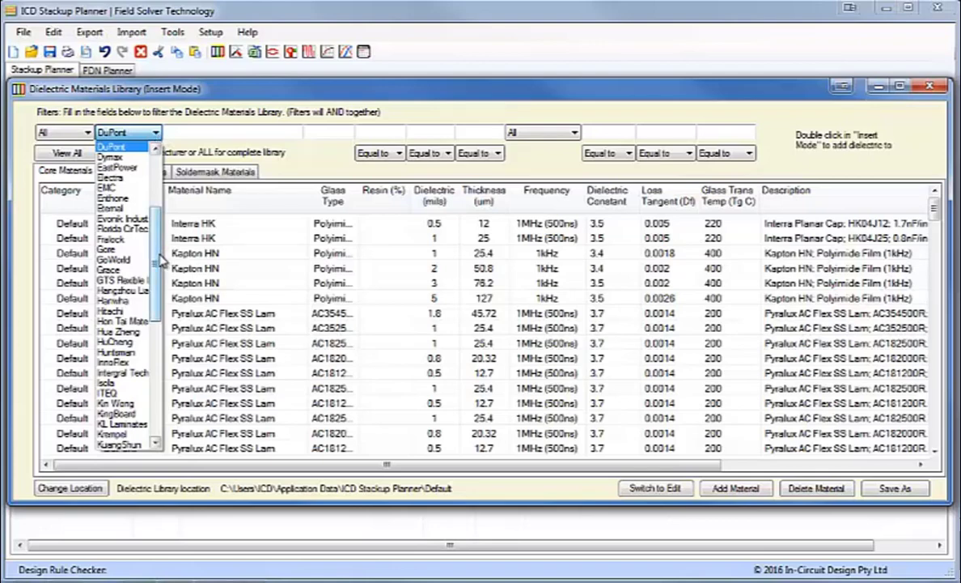
{"action": "scroll", "coordinate": [152, 241], "scroll_direction": "up", "scroll_amount": 2}
{"action": "scroll", "coordinate": [161, 236], "scroll_direction": "up", "scroll_amount": 2}
{"action": "scroll", "coordinate": [161, 236], "scroll_direction": "down", "scroll_amount": 2}
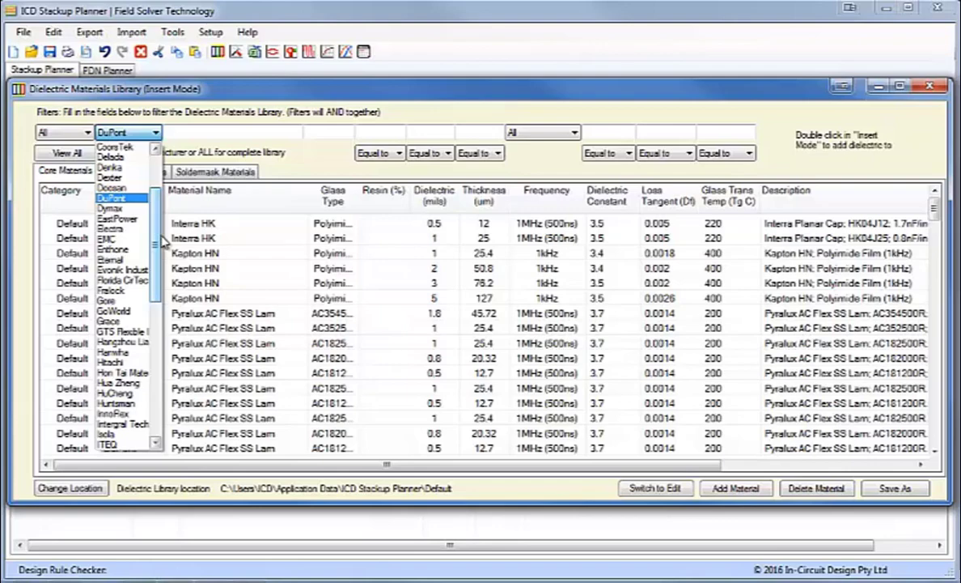
{"action": "left_click_drag", "start_coordinate": [161, 241], "coordinate": [163, 326]}
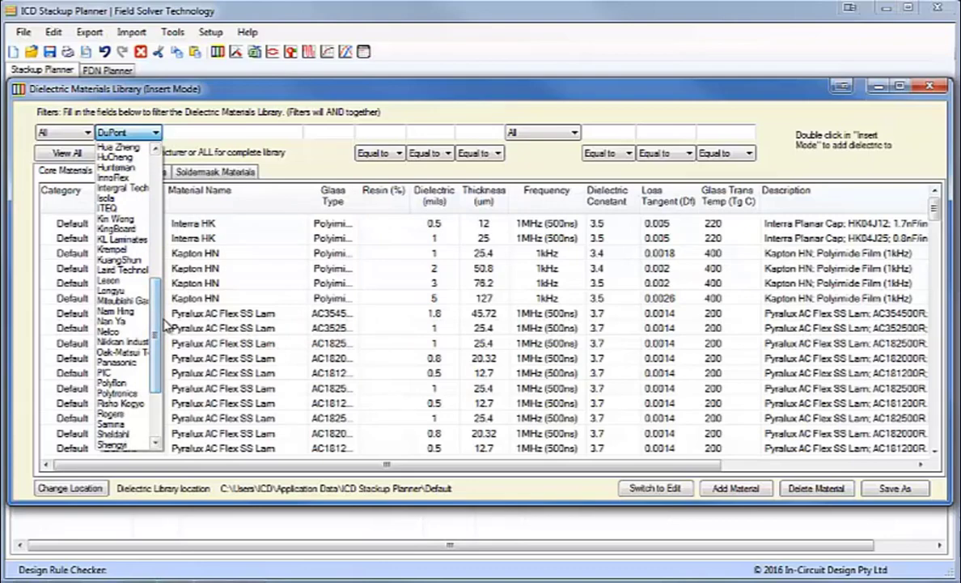
{"action": "left_click", "coordinate": [122, 421]}
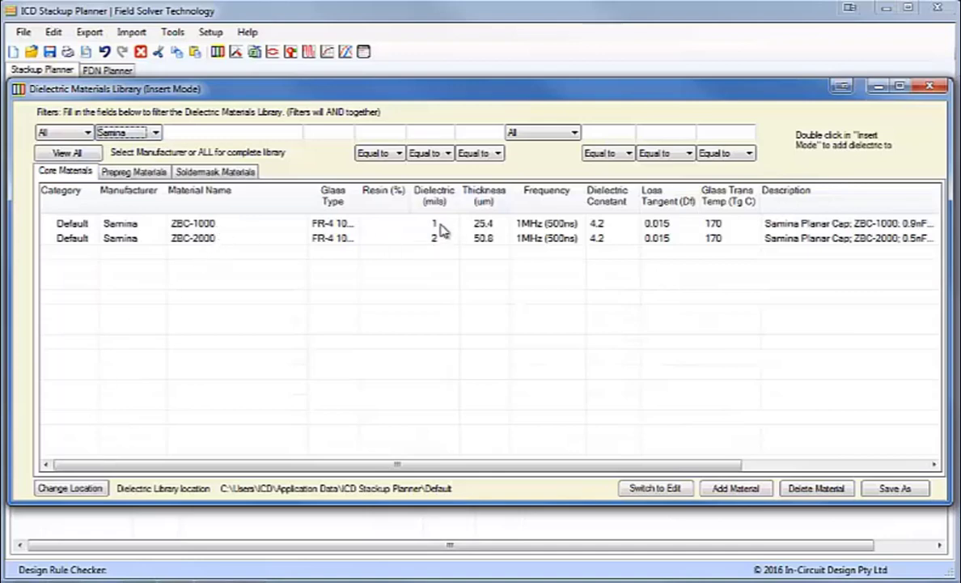
{"action": "left_click", "coordinate": [191, 226]}
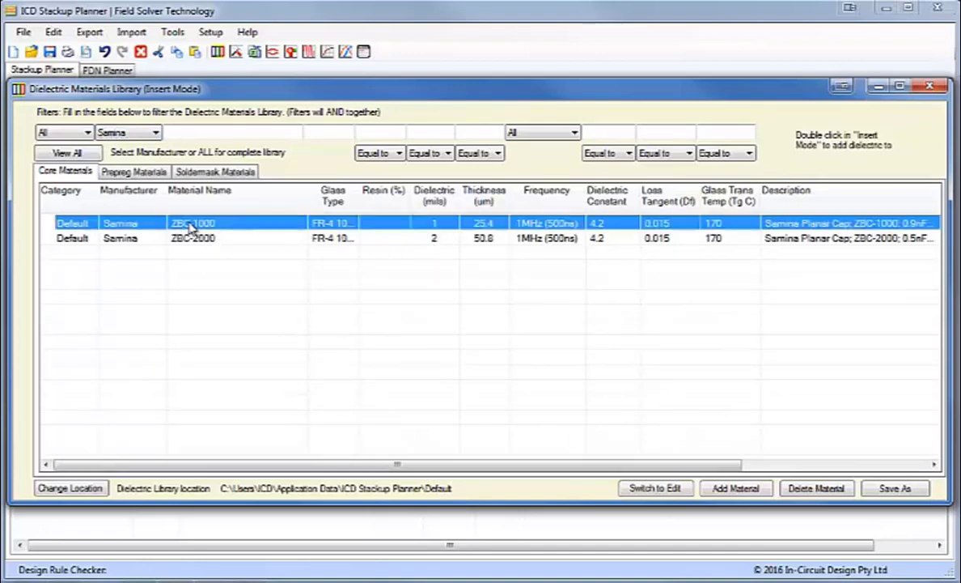
{"action": "double_click", "coordinate": [191, 226]}
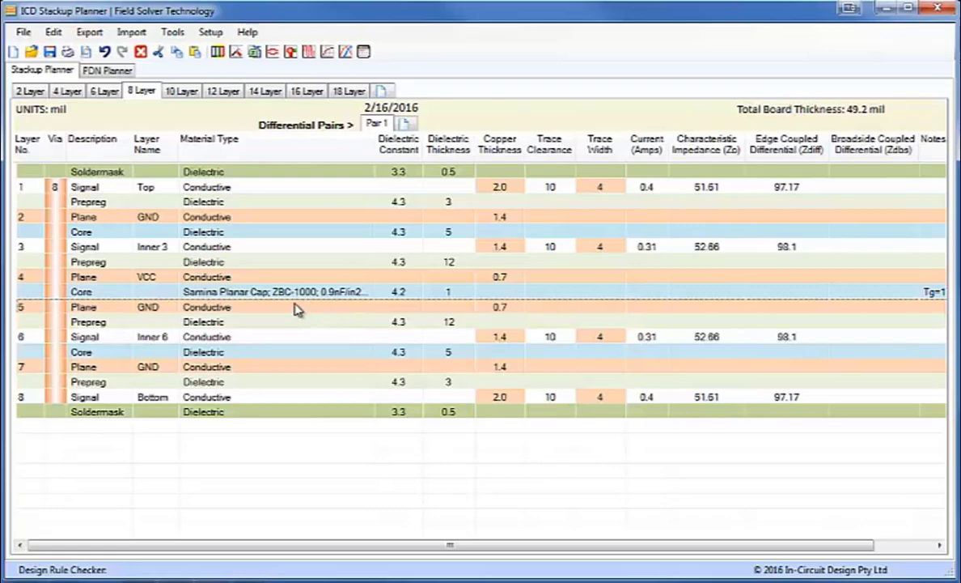
- Reload the 8 Layer stackup with the ZBC-1000 core into the Std DDR2 plane definition to update the EMI plot
{"action": "left_click", "coordinate": [106, 71]}
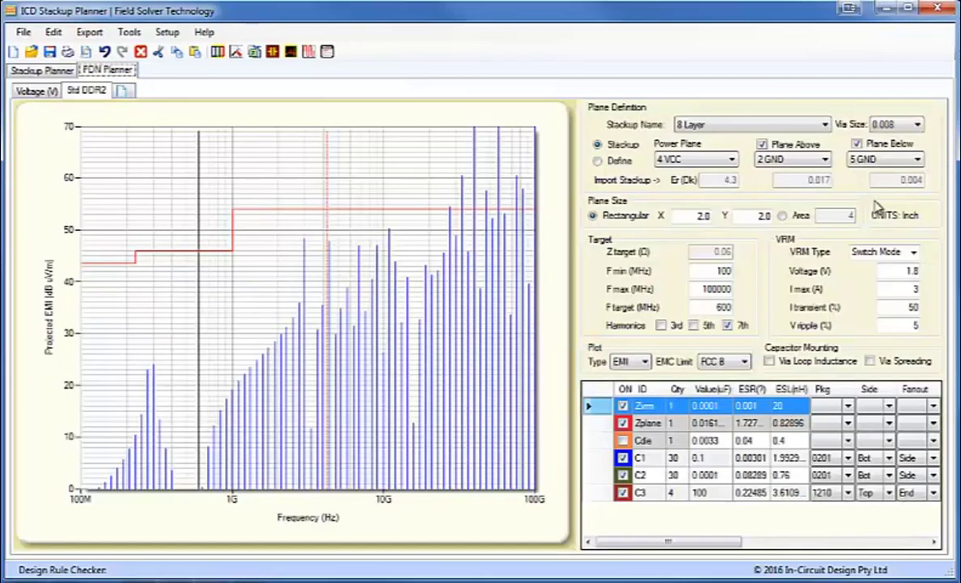
{"action": "left_click", "coordinate": [754, 125]}
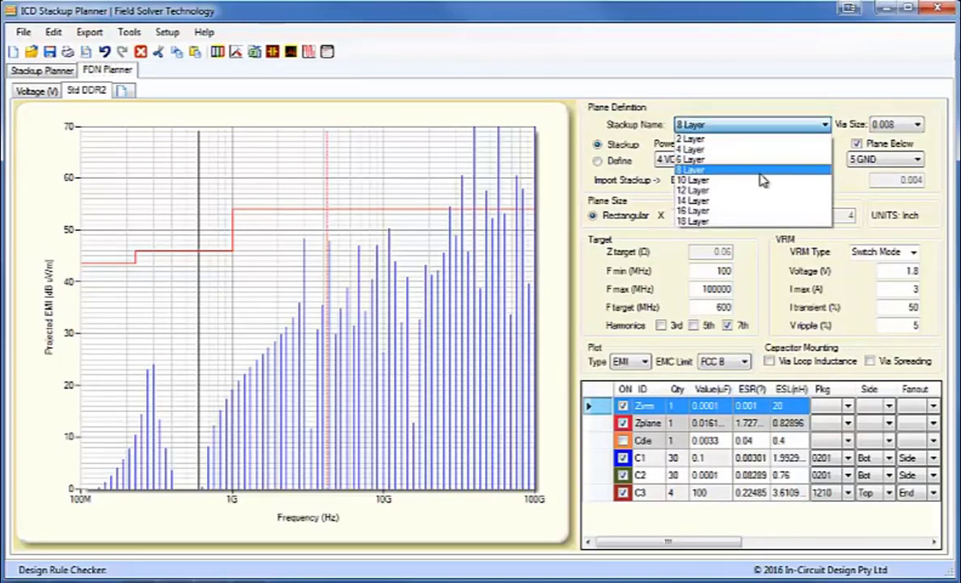
{"action": "left_click", "coordinate": [763, 171]}
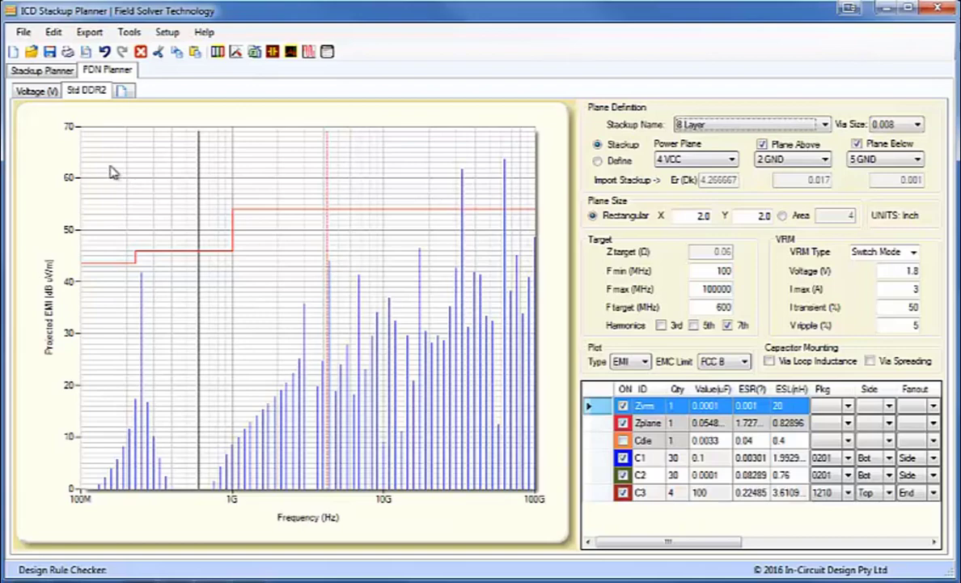
- Replace the material of the core between planes 4 and 5 with the 0.24 mil 3M ECM C2006 from the dielectric library
{"action": "left_click", "coordinate": [51, 71]}
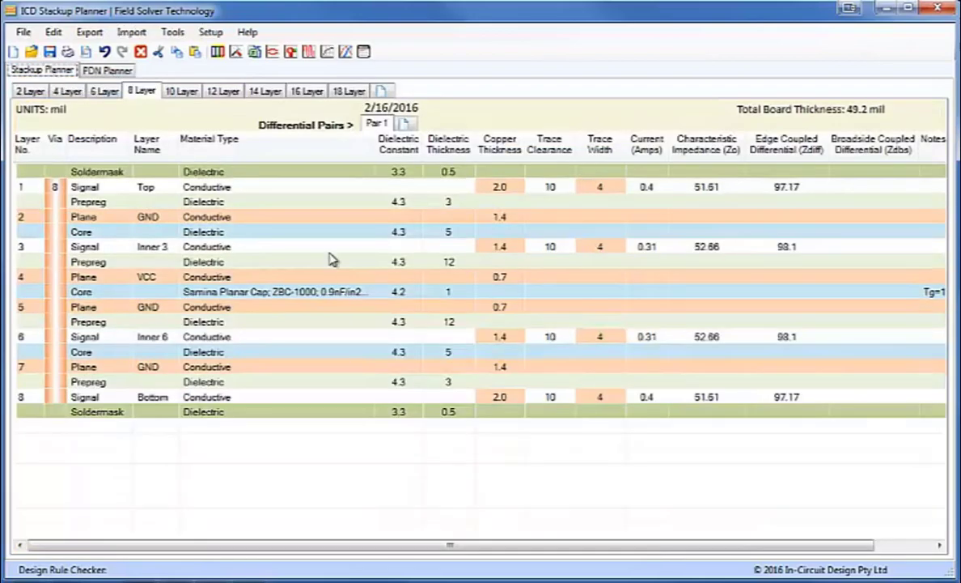
{"action": "right_click", "coordinate": [331, 293]}
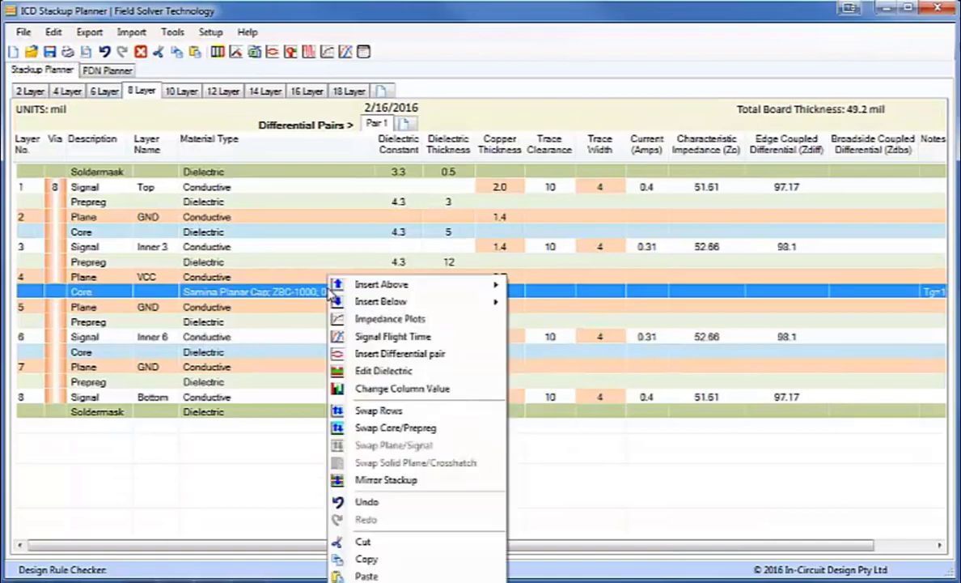
{"action": "left_click", "coordinate": [383, 371]}
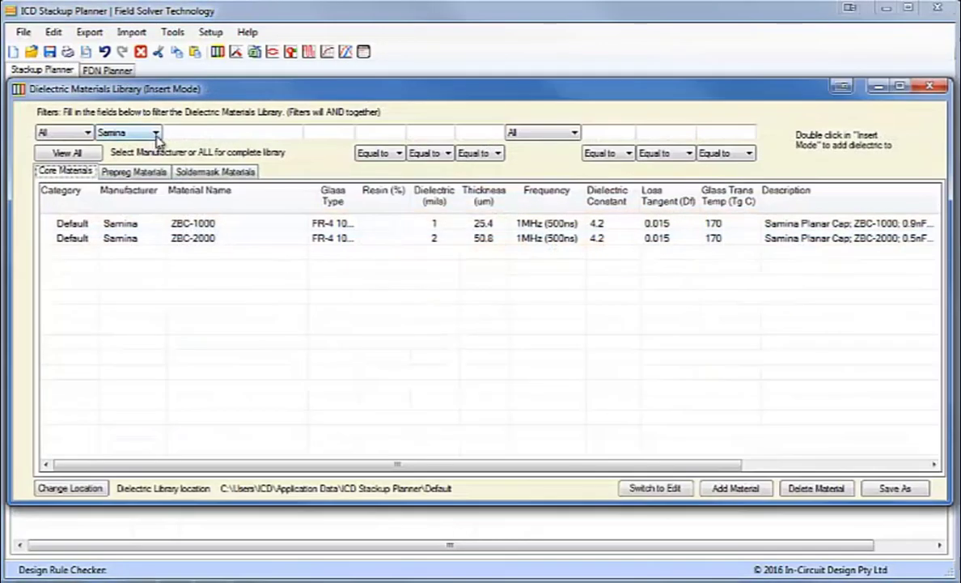
{"action": "left_click", "coordinate": [154, 132]}
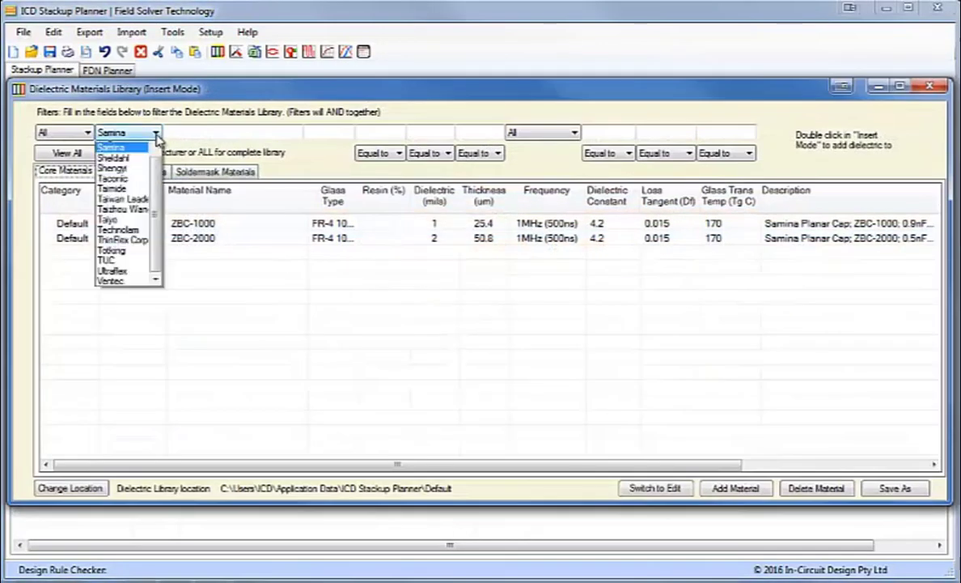
{"action": "left_click_drag", "start_coordinate": [156, 314], "coordinate": [156, 150]}
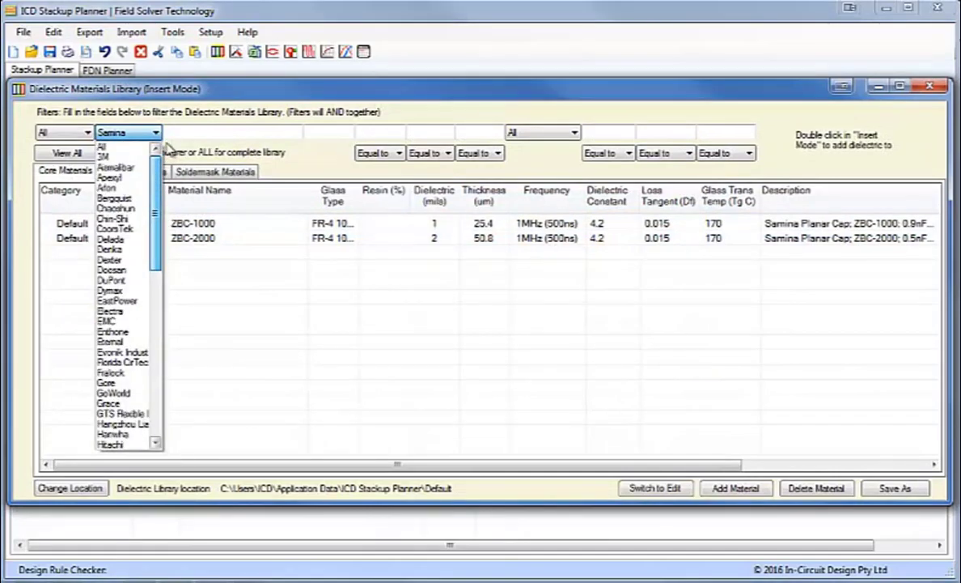
{"action": "left_click", "coordinate": [124, 155]}
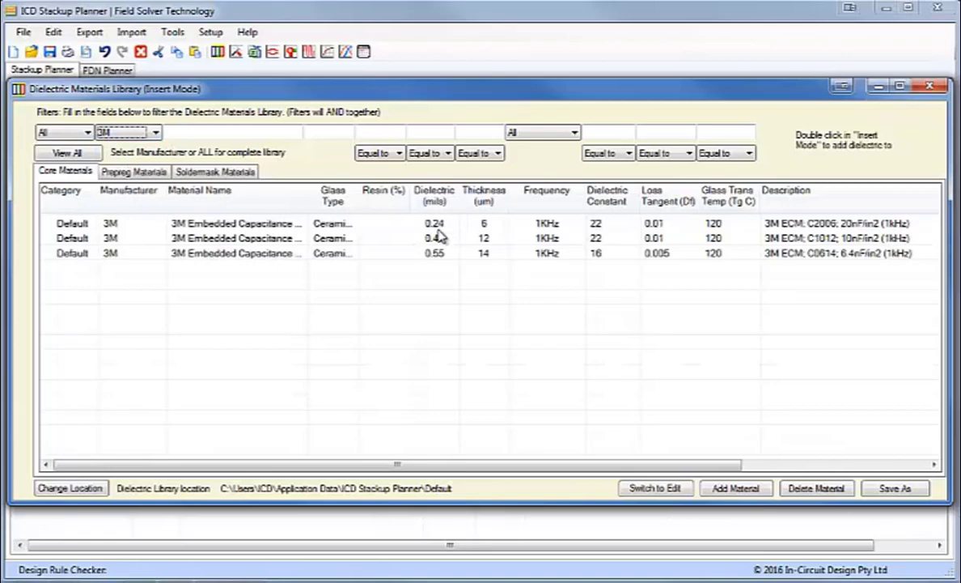
{"action": "double_click", "coordinate": [262, 226]}
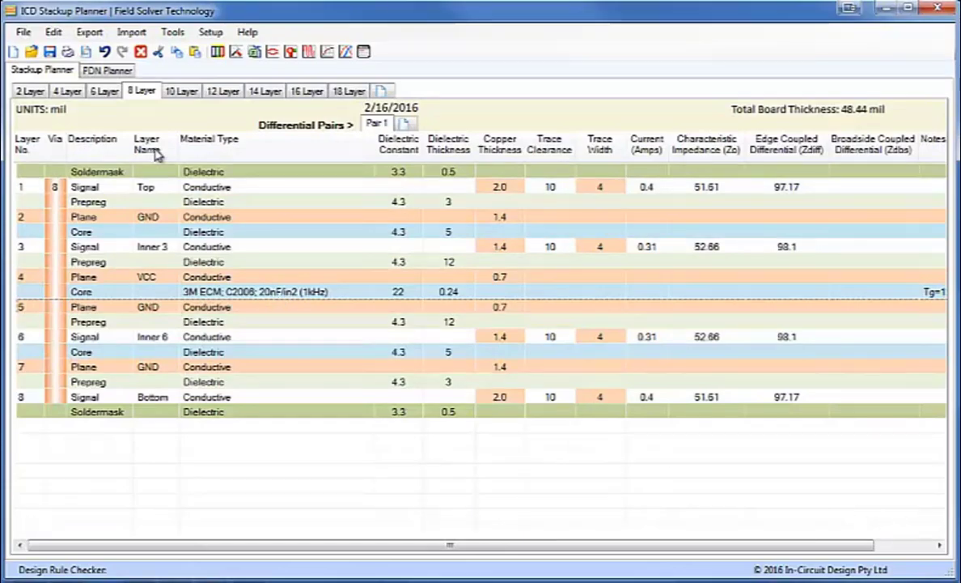
- Reload the 8 Layer stackup with the 3M C2006 core into the Std DDR2 plane definition to update the EMI plot
{"action": "left_click", "coordinate": [107, 71]}
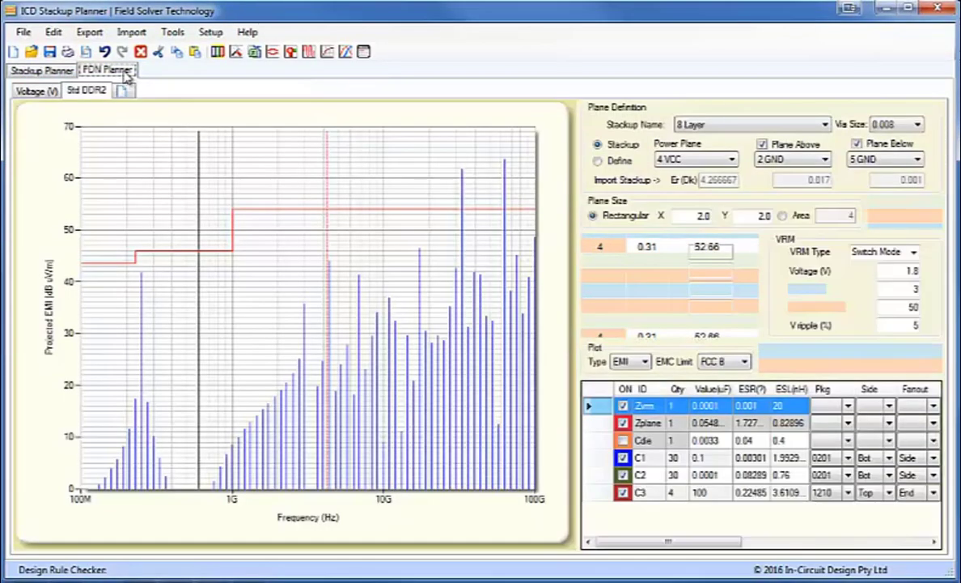
{"action": "left_click", "coordinate": [822, 127]}
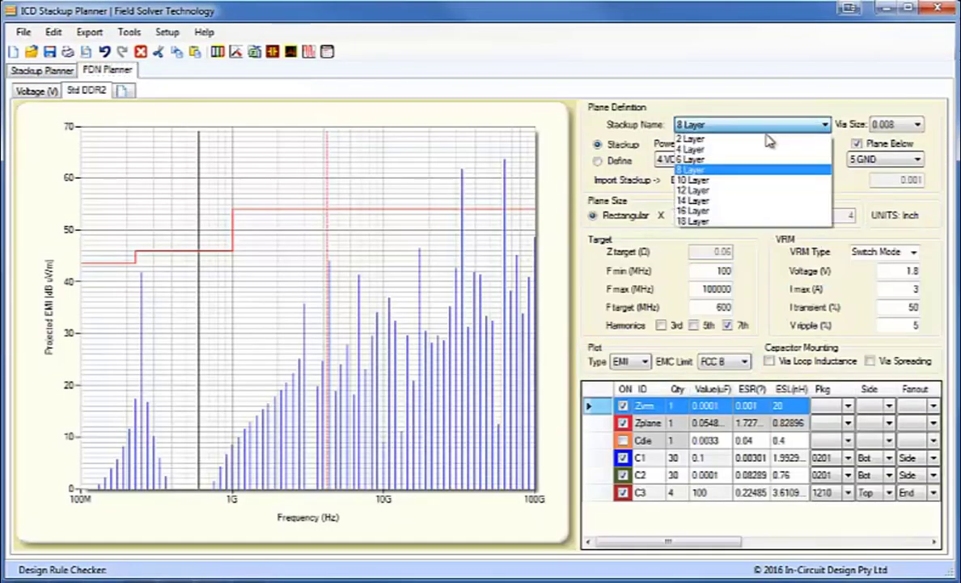
{"action": "left_click", "coordinate": [728, 171]}
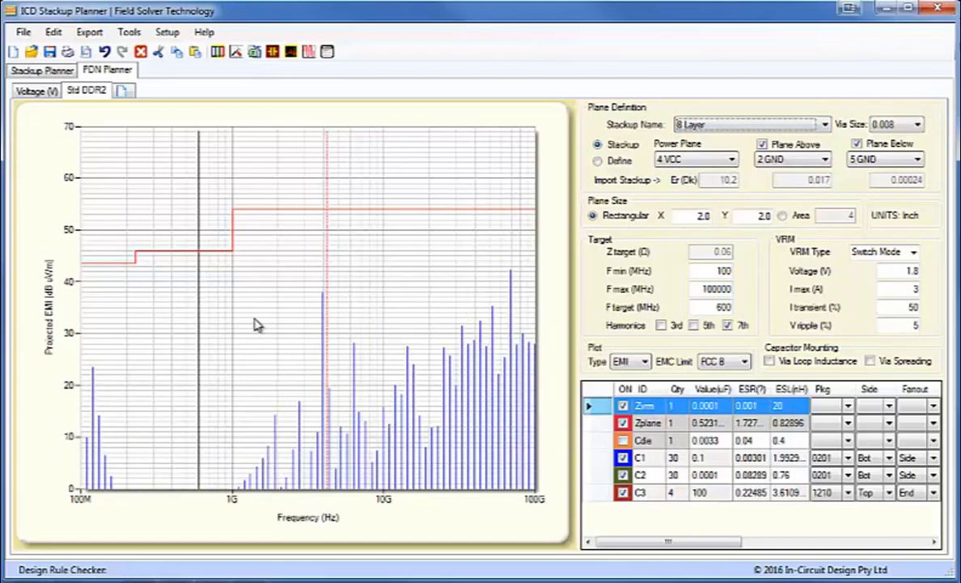
- Set the rectangular plane size of Std DDR2 to 1.5 by 1.5 inch
{"action": "double_click", "coordinate": [693, 215]}
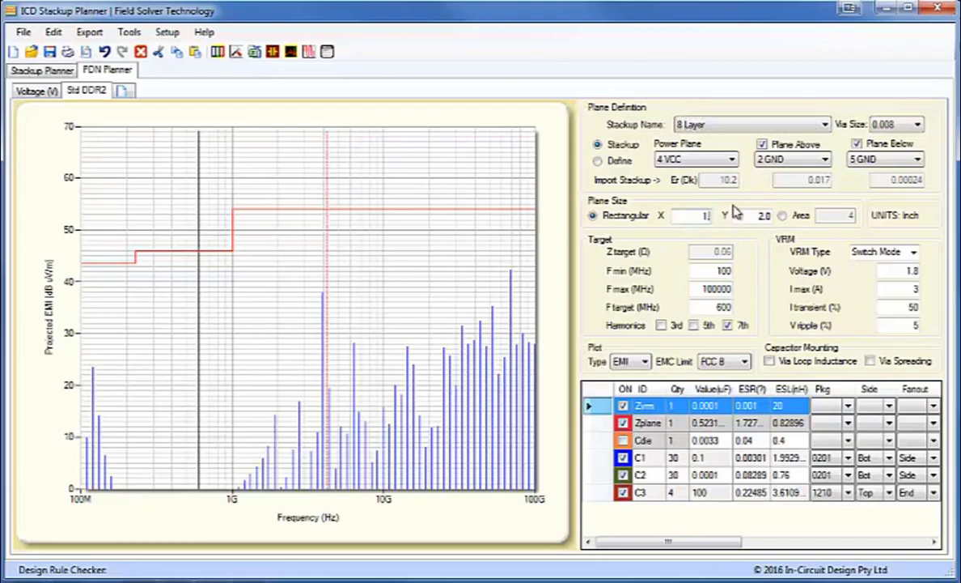
{"action": "type", "text": "1.5"}
{"action": "key", "text": "Return"}
{"action": "key", "text": "Tab"}
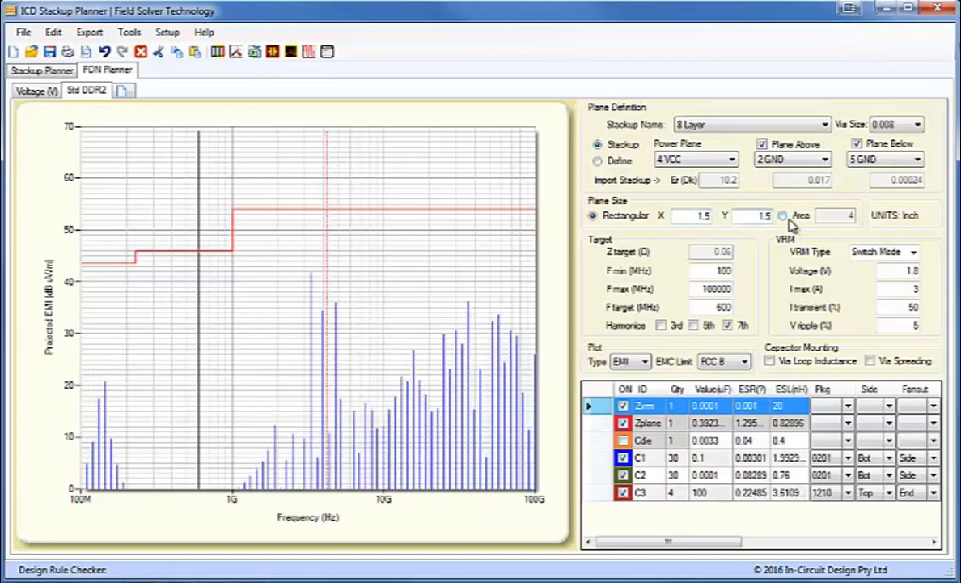
{"action": "type", "text": "1.5"}
{"action": "key", "text": "Return"}
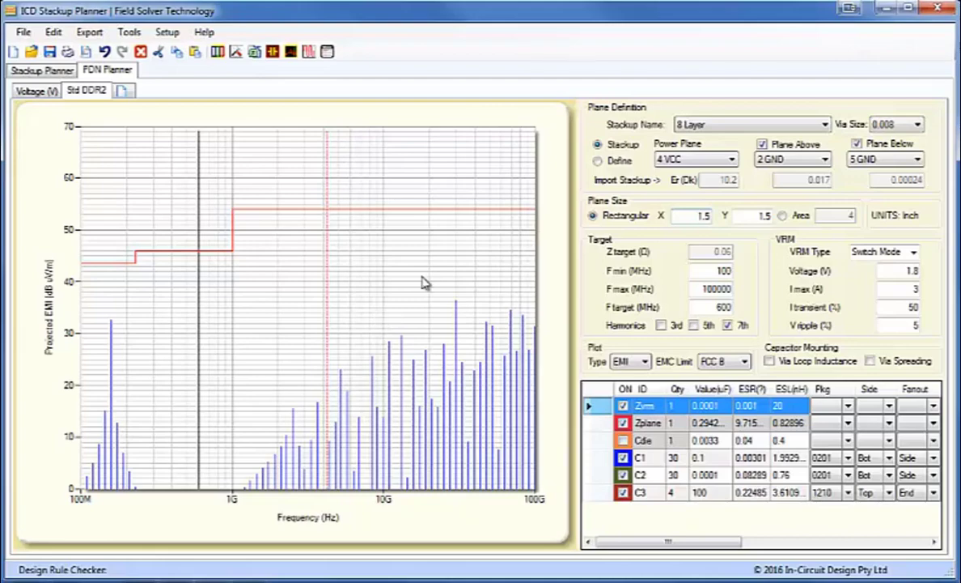
- Undo the material and thickness changes made to the core between planes 4 and 5 of the 8 Layer stackup
{"action": "left_click", "coordinate": [46, 71]}
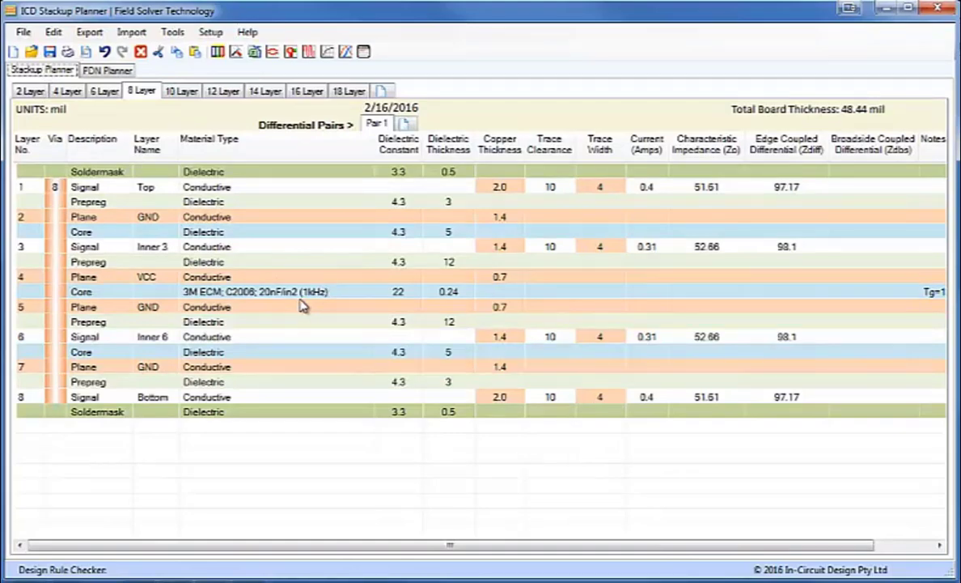
{"action": "left_click", "coordinate": [108, 52]}
{"action": "left_click", "coordinate": [108, 52]}
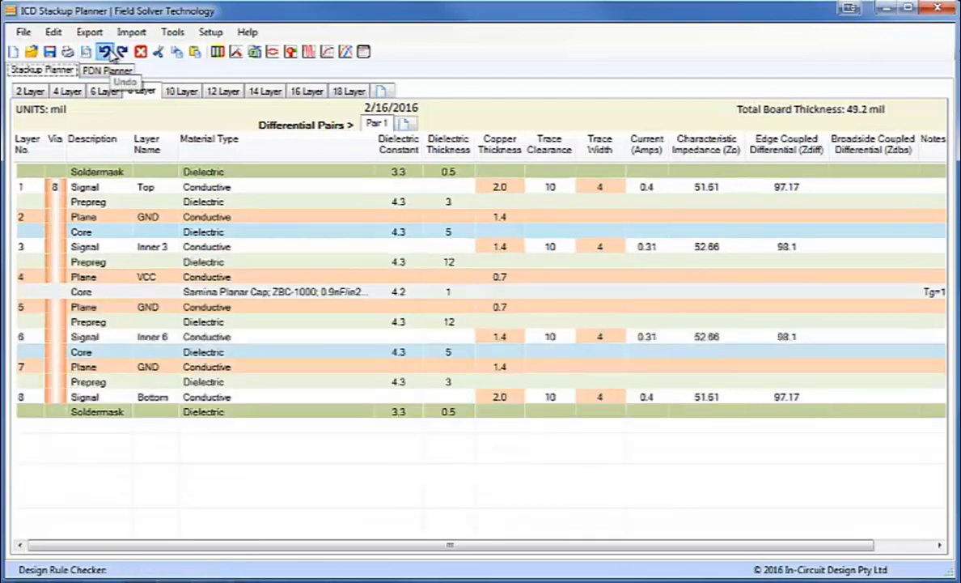
{"action": "left_click", "coordinate": [108, 52]}
{"action": "left_click", "coordinate": [108, 52]}
{"action": "left_click", "coordinate": [108, 51]}
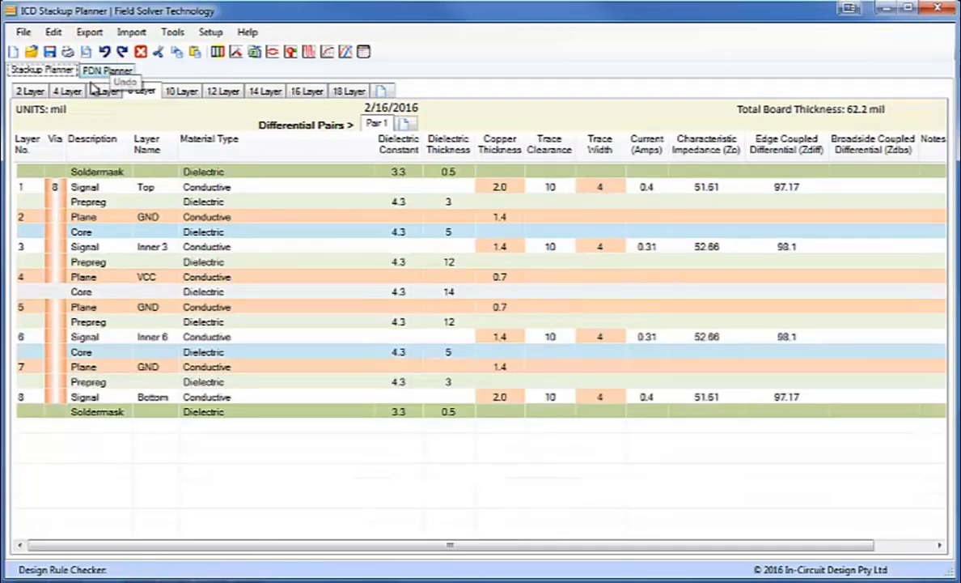
- Reload the restored 8 Layer stackup into the Std DDR2 plane definition to update the EMI plot
{"action": "left_click", "coordinate": [108, 71]}
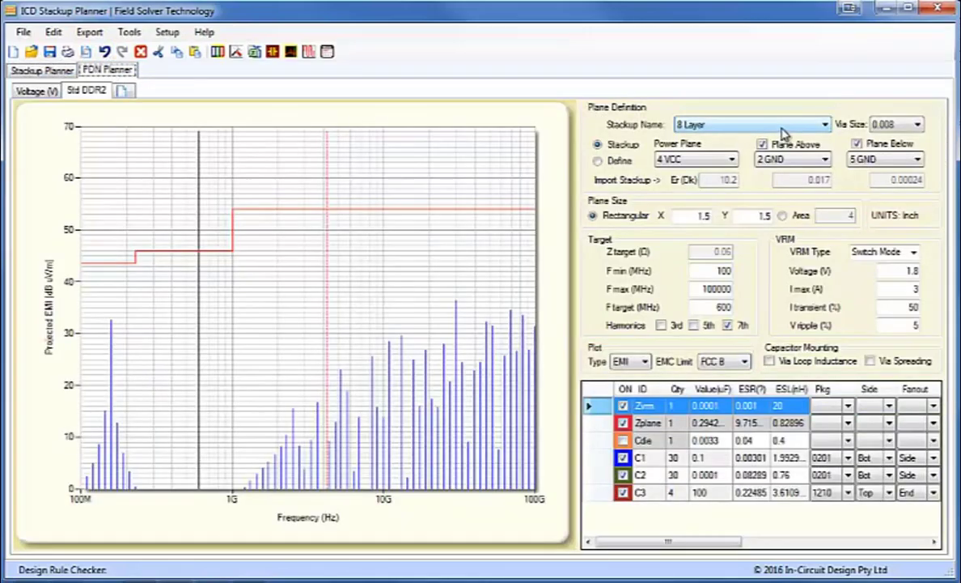
{"action": "left_click", "coordinate": [728, 126]}
{"action": "left_click", "coordinate": [721, 172]}
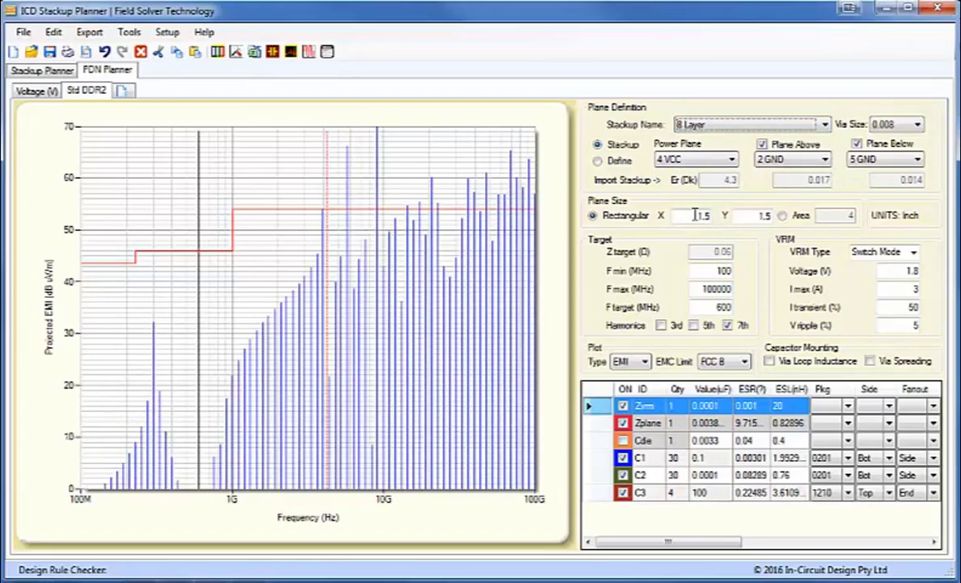
- Set the rectangular plane size of Std DDR2 to 2 by 2 inch
{"action": "left_click_drag", "start_coordinate": [701, 215], "coordinate": [723, 218]}
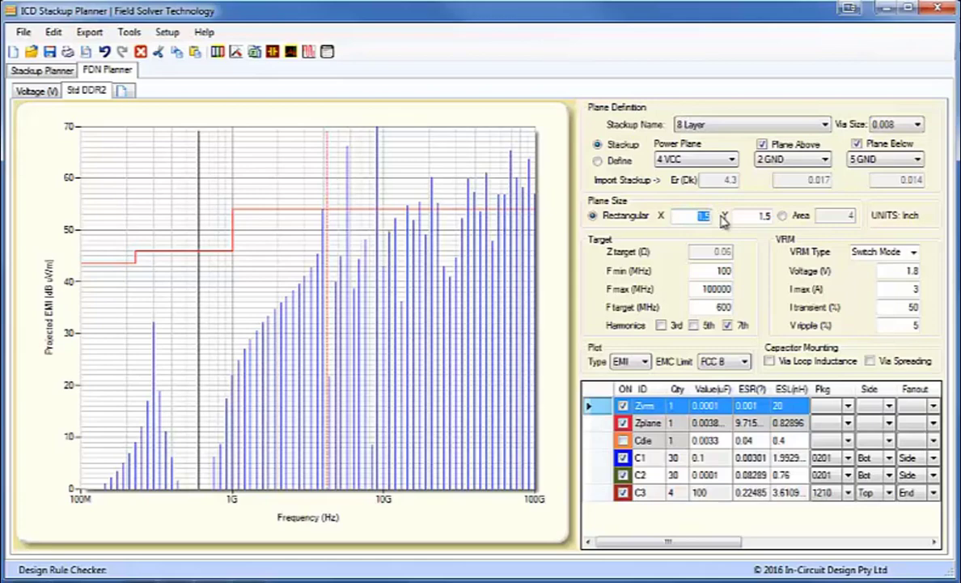
{"action": "type", "text": "2"}
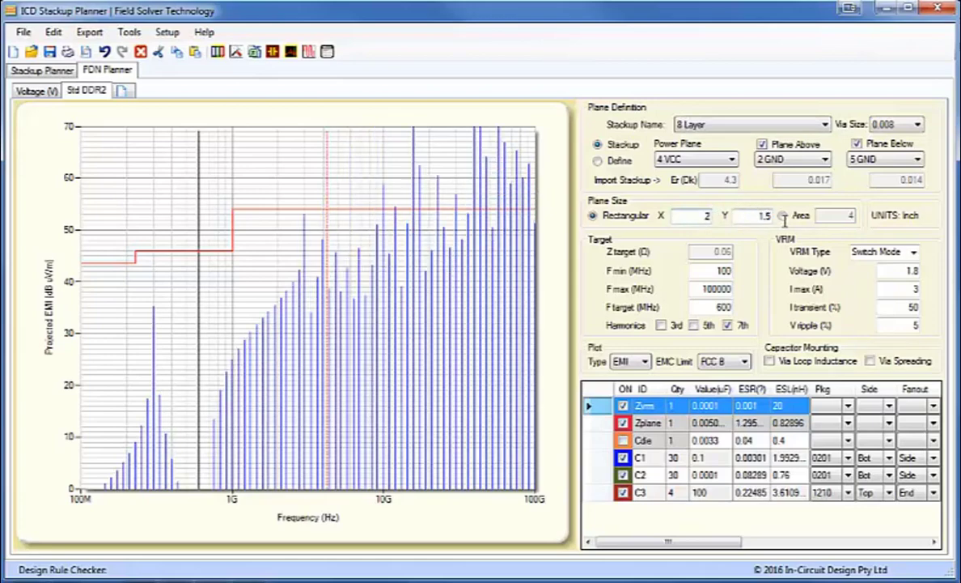
{"action": "left_click_drag", "start_coordinate": [783, 217], "coordinate": [752, 216]}
{"action": "type", "text": "2"}
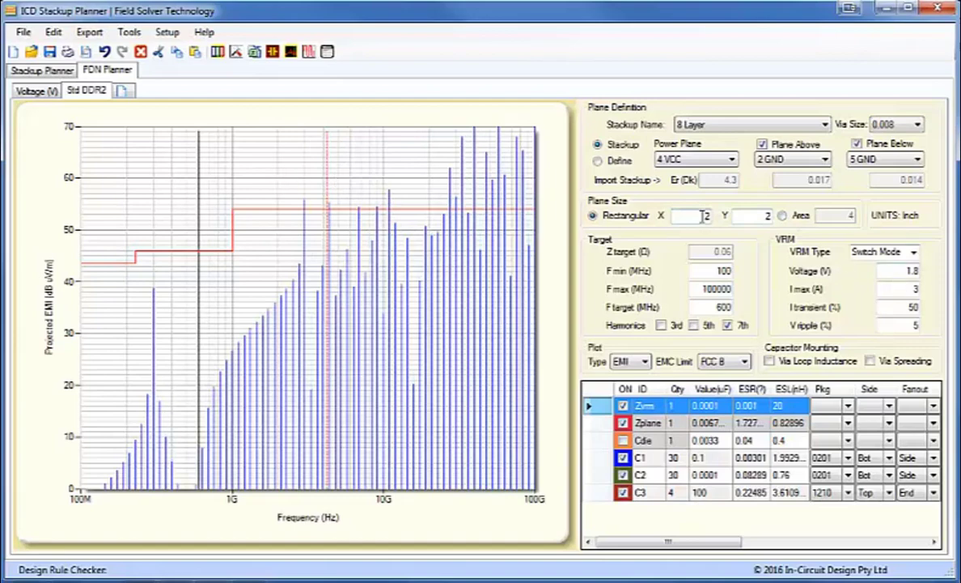
- Reduce the rectangular plane size of Std DDR2 to 1 by 1 inch
{"action": "double_click", "coordinate": [704, 215]}
{"action": "type", "text": "1"}
{"action": "double_click", "coordinate": [765, 215]}
{"action": "type", "text": "1"}
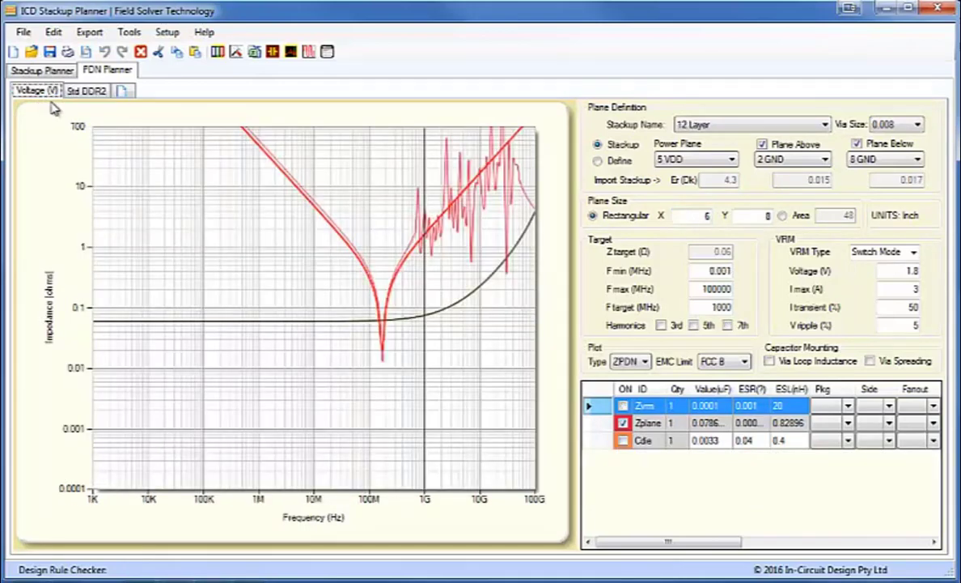
- Set the dielectric thickness of the core between planes 4 and 5 in the 8 Layer stackup to 4 mil
{"action": "left_click", "coordinate": [42, 71]}
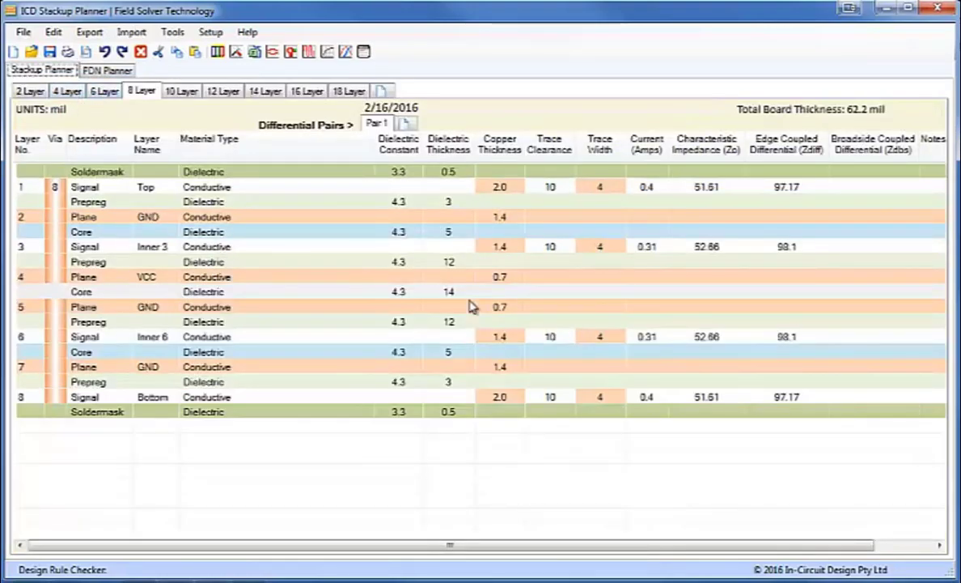
{"action": "left_click", "coordinate": [465, 292]}
{"action": "left_click", "coordinate": [463, 290]}
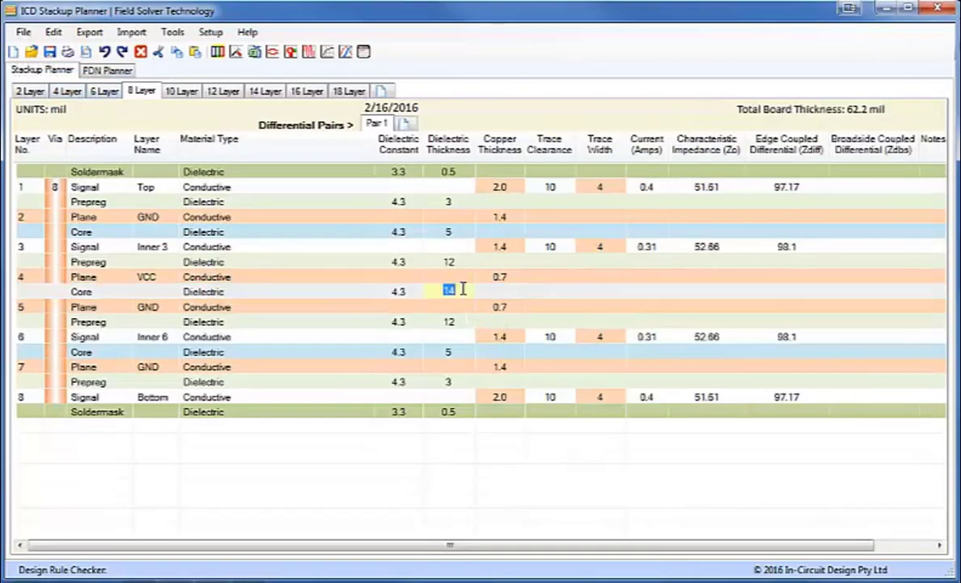
{"action": "type", "text": "4"}
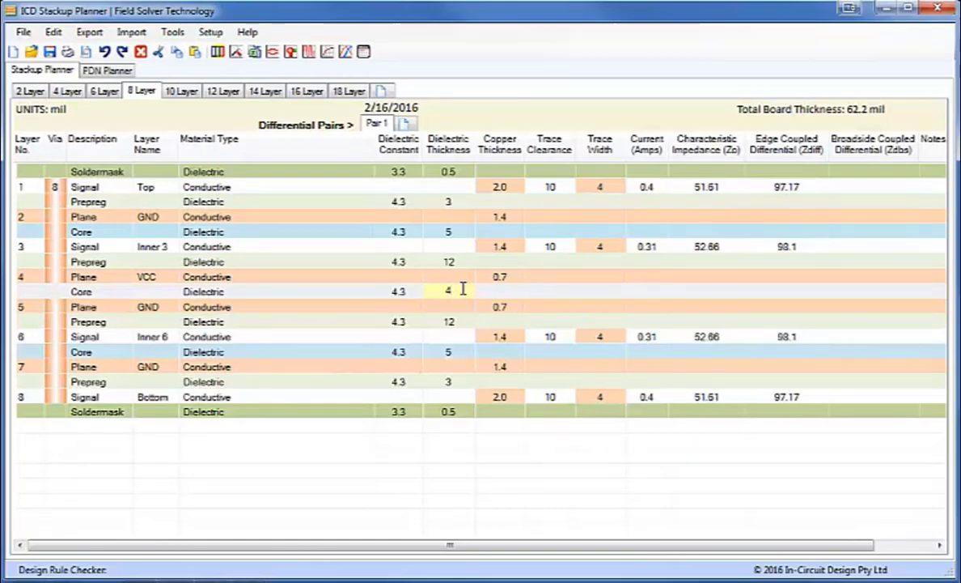
{"action": "key", "text": "Return"}
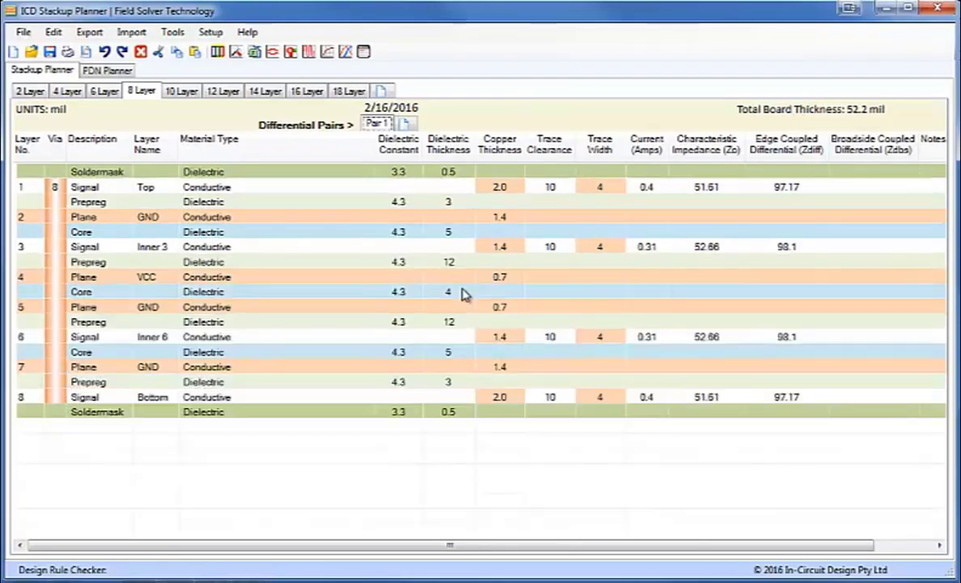
- Reload the 8 Layer stackup with its 4 mil core into the Std DDR2 plane definition to refresh the EMI plot
{"action": "left_click", "coordinate": [113, 71]}
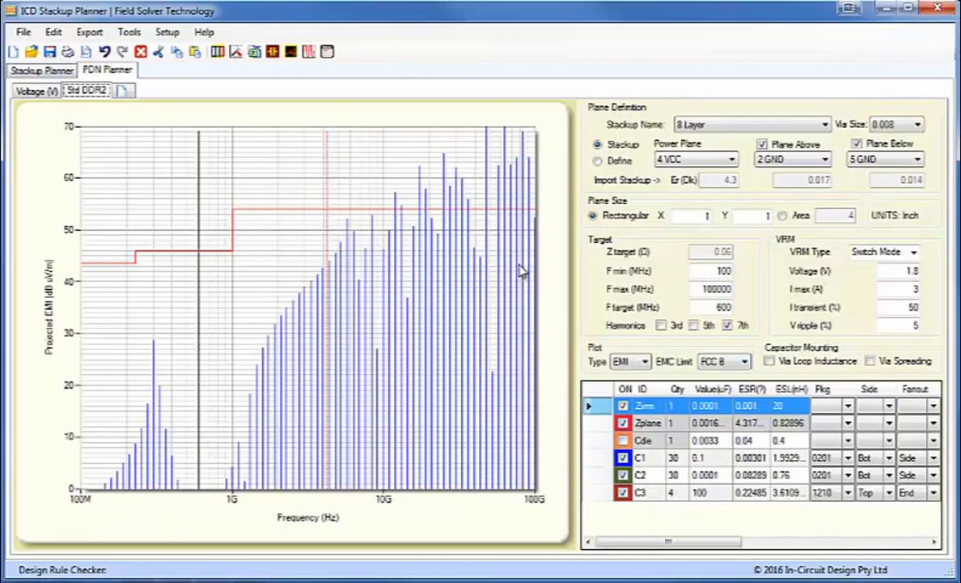
{"action": "left_click", "coordinate": [760, 125]}
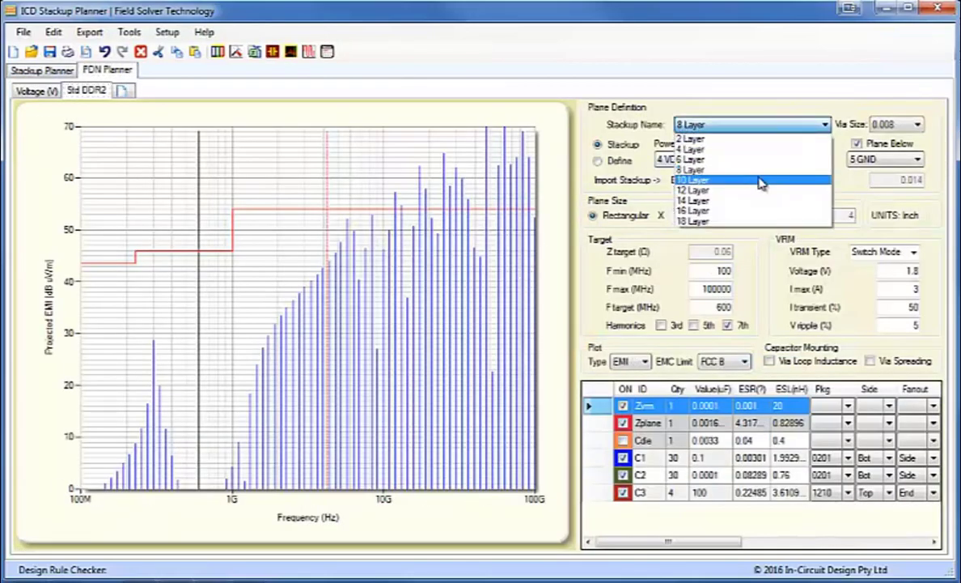
{"action": "left_click", "coordinate": [760, 171]}
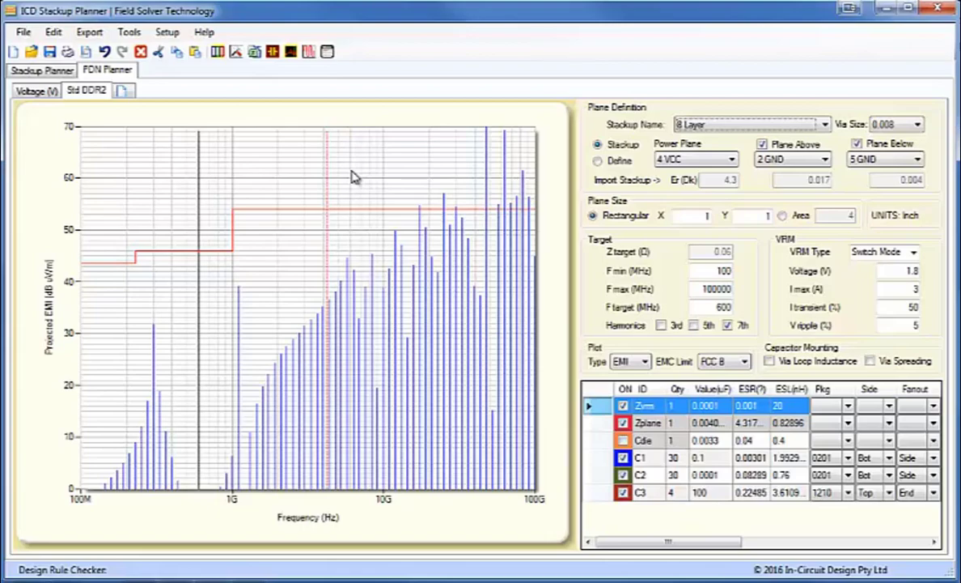
- Open Optimized DDR2 14L.pdn and base its plane definition on the 14 Layer stackup
{"action": "left_click", "coordinate": [33, 51]}
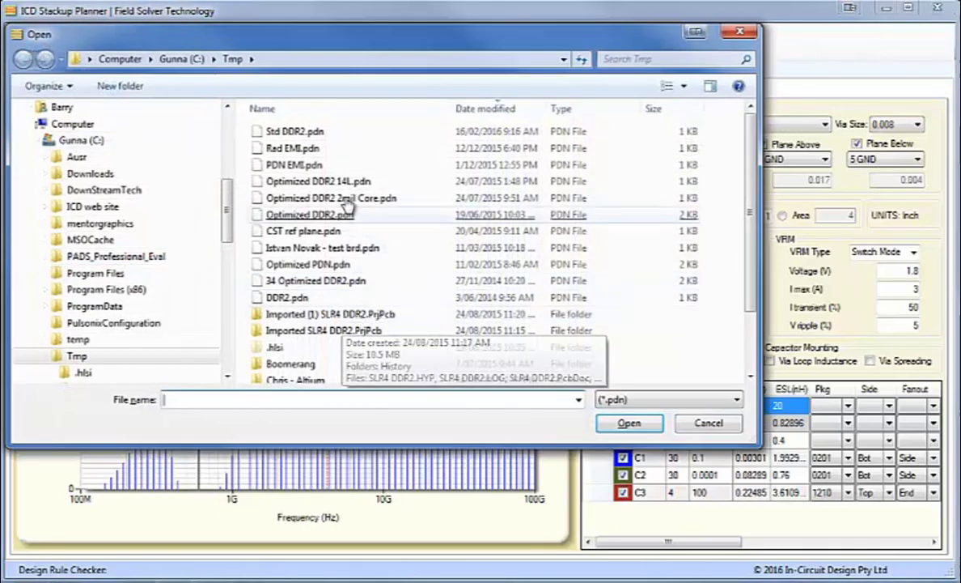
{"action": "double_click", "coordinate": [339, 183]}
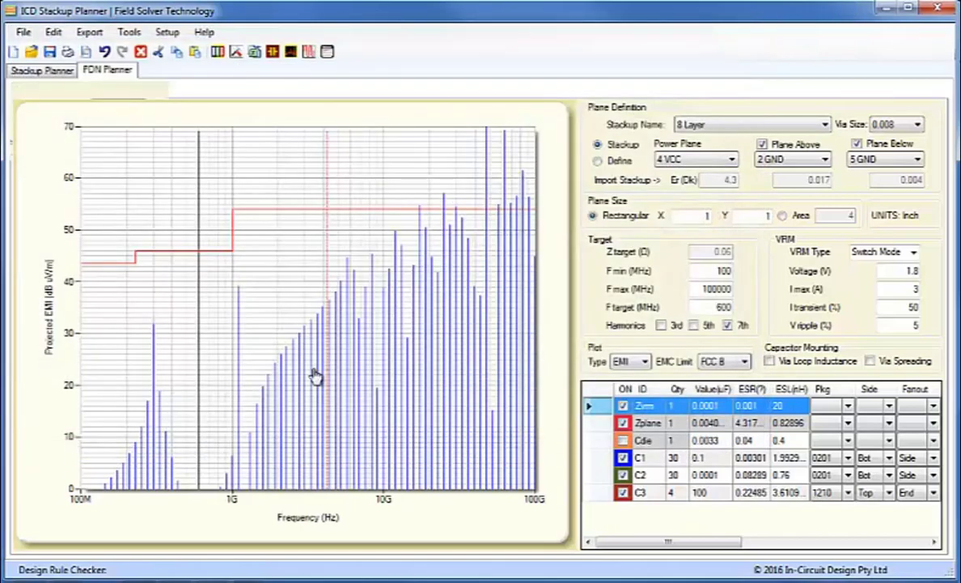
{"action": "left_click", "coordinate": [597, 145]}
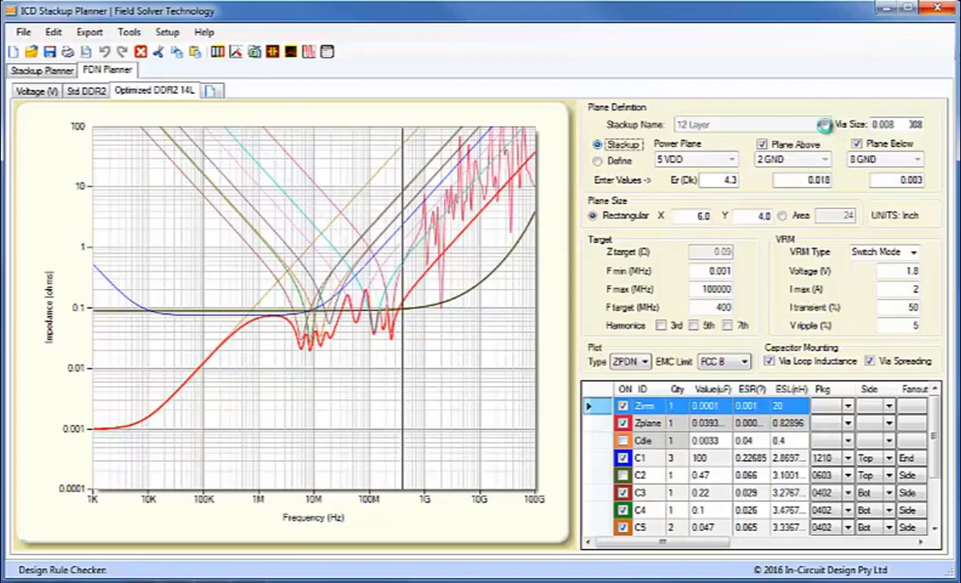
{"action": "left_click", "coordinate": [768, 125]}
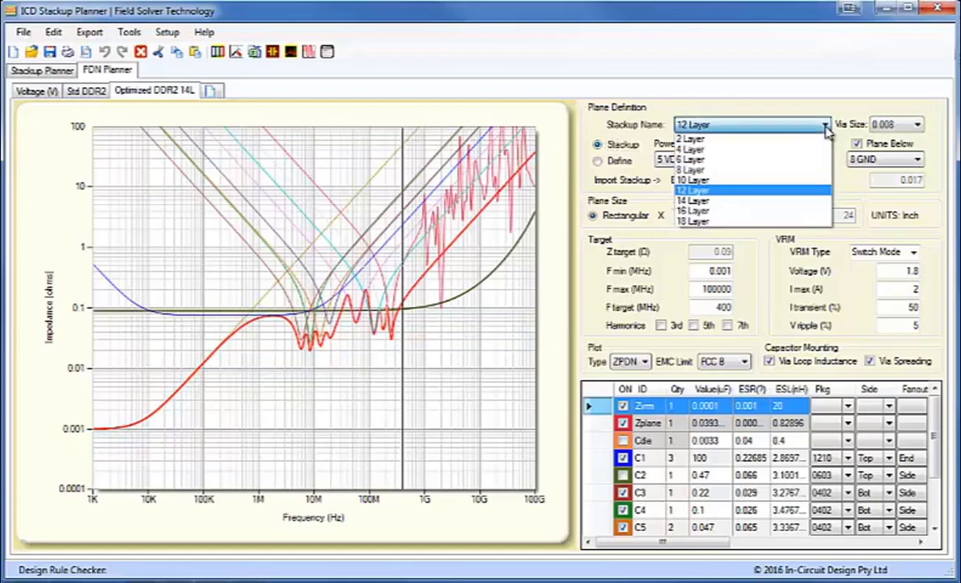
{"action": "left_click", "coordinate": [736, 200]}
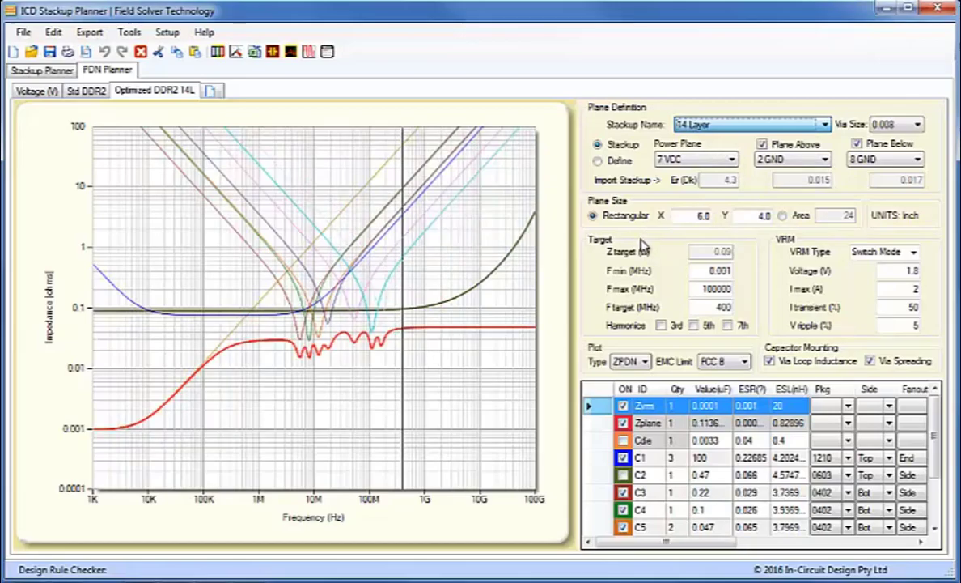
- Review the layers of the 14 Layer stackup and the target impedance curve in the Optimized DDR2 14L plot
{"action": "left_click", "coordinate": [44, 71]}
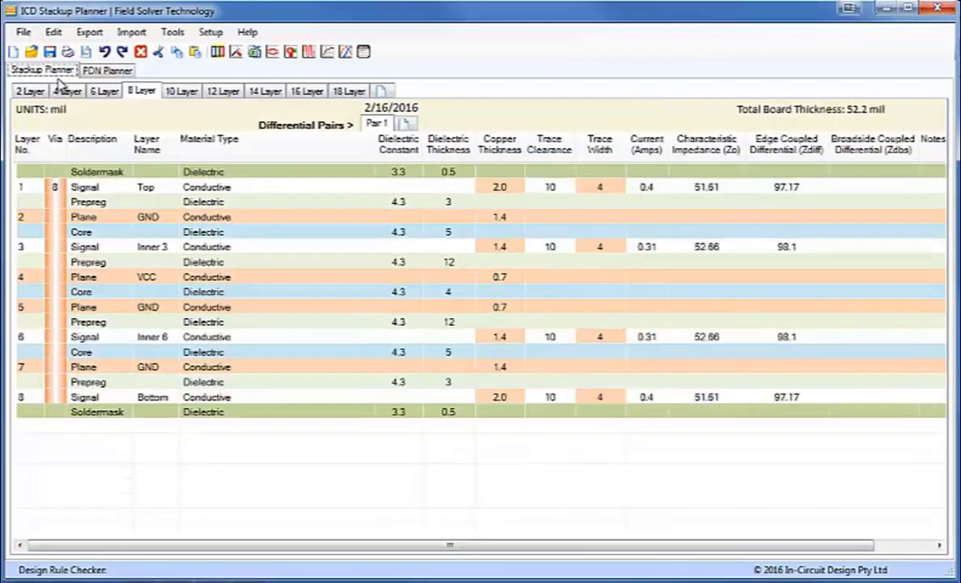
{"action": "left_click", "coordinate": [259, 93]}
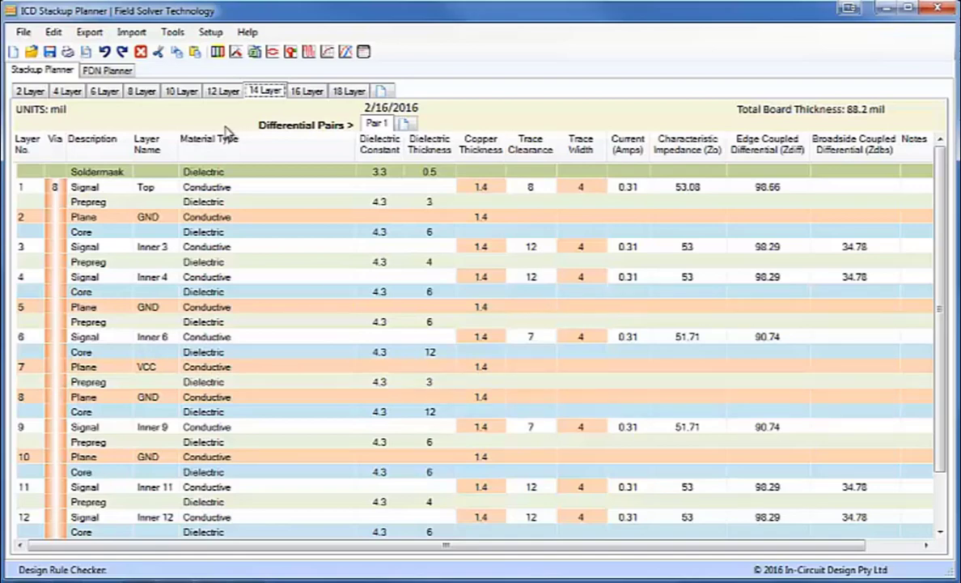
{"action": "left_click", "coordinate": [107, 70]}
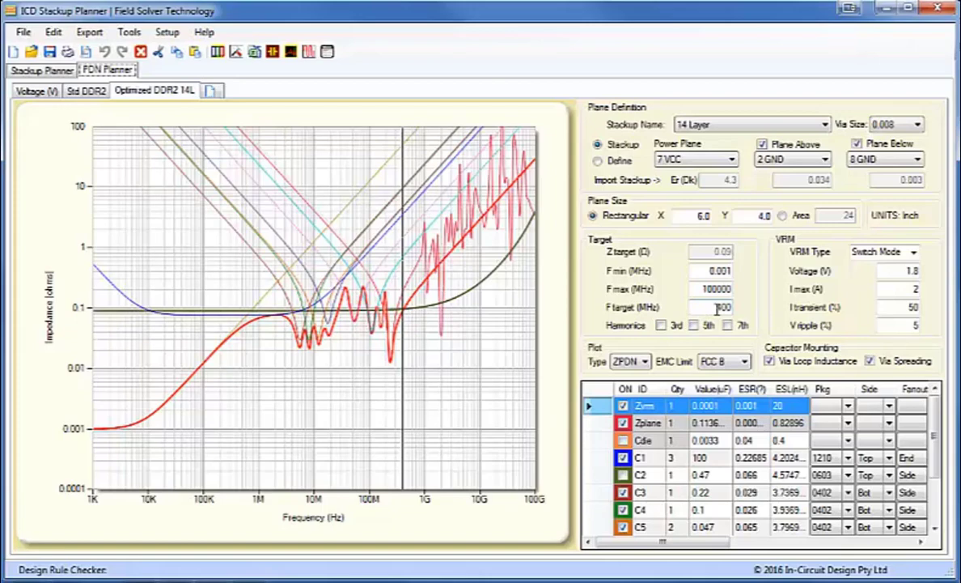
{"action": "mouse_move", "coordinate": [419, 316]}
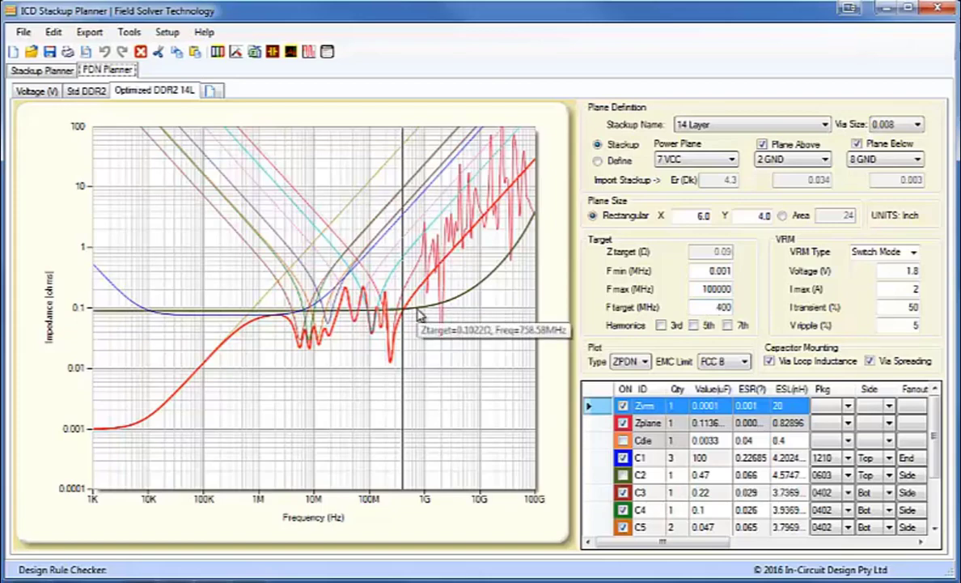
- Change the Optimized DDR2 14L plot type to EMI and set its minimum frequency to 100 MHz
{"action": "left_click", "coordinate": [646, 362]}
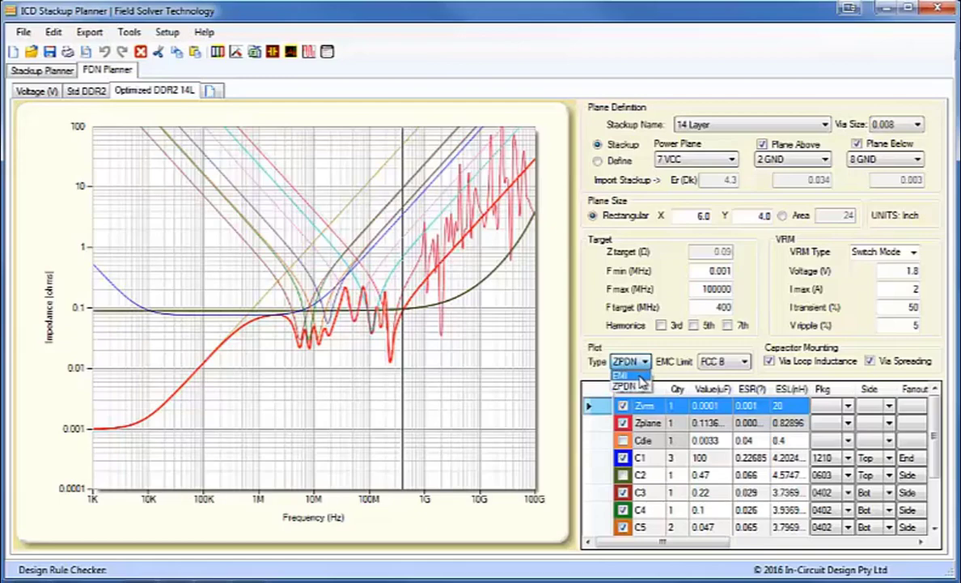
{"action": "left_click", "coordinate": [640, 377]}
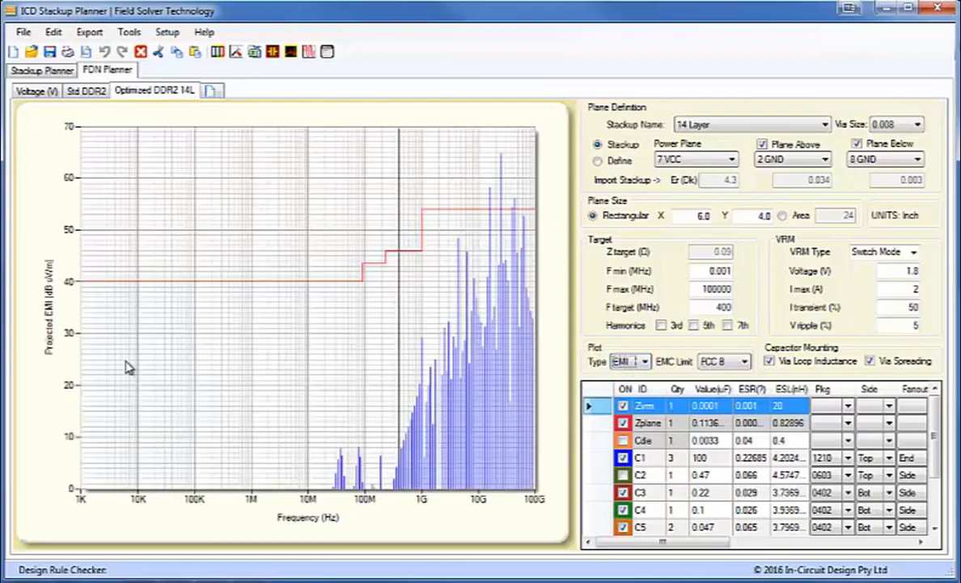
{"action": "double_click", "coordinate": [720, 271]}
{"action": "type", "text": "100"}
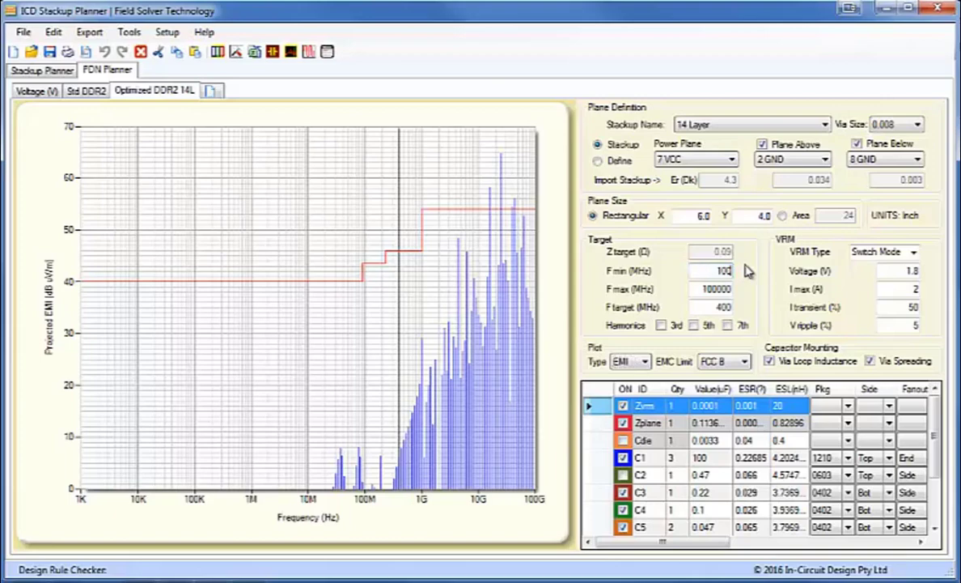
{"action": "left_click", "coordinate": [724, 287]}
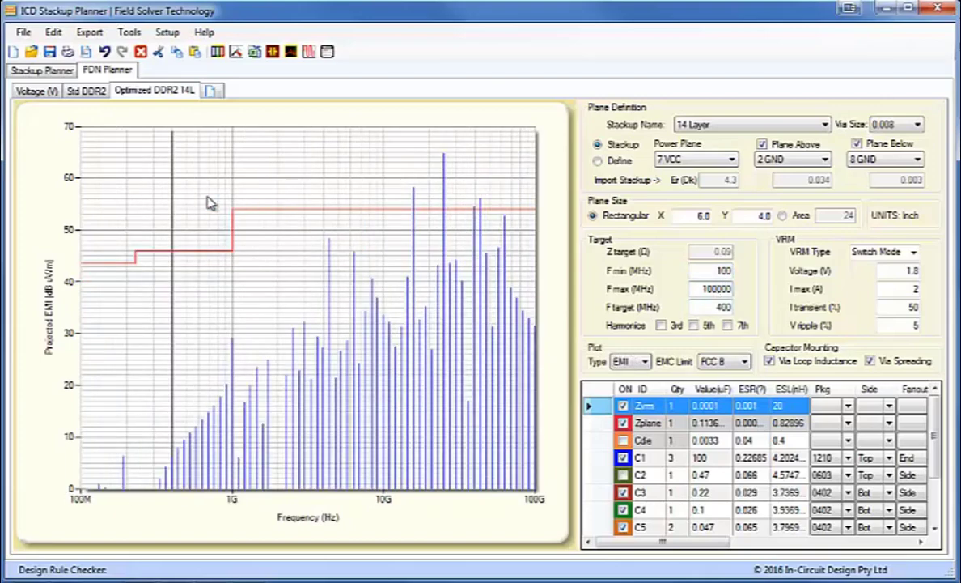
- Mark the 3rd, 5th and finally the 7th harmonic on the EMI plot, and read the first tall peak beyond the 7th
{"action": "left_click", "coordinate": [662, 326]}
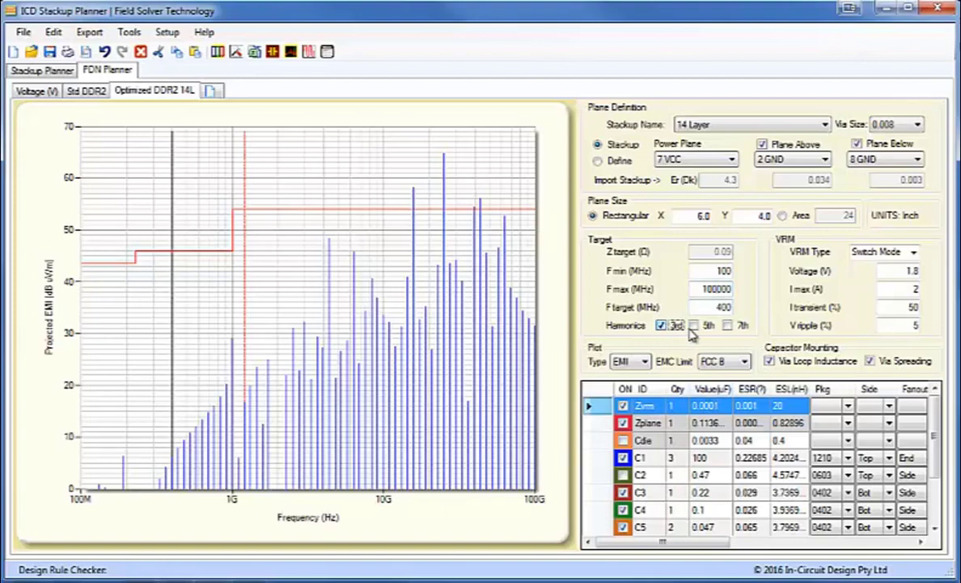
{"action": "left_click", "coordinate": [694, 326]}
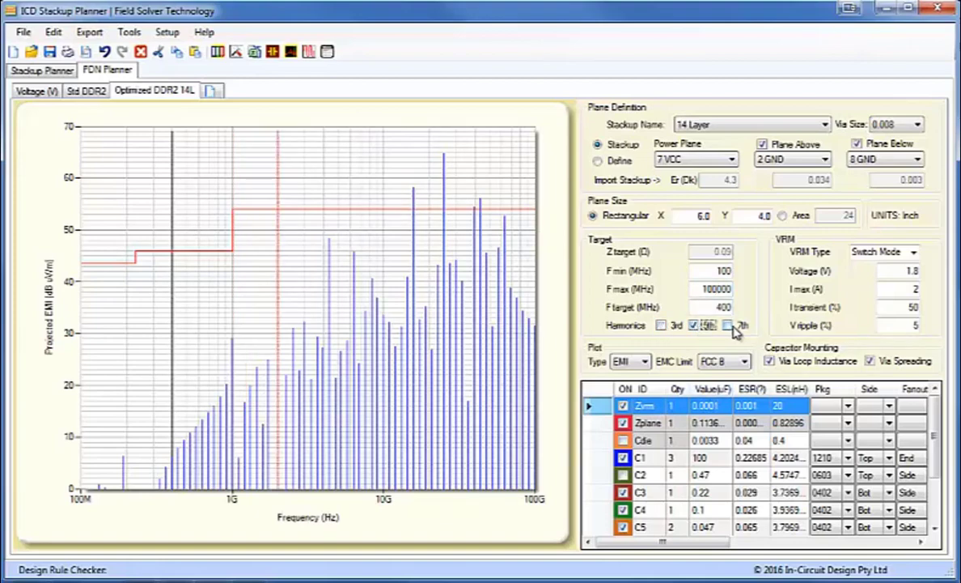
{"action": "left_click", "coordinate": [728, 326]}
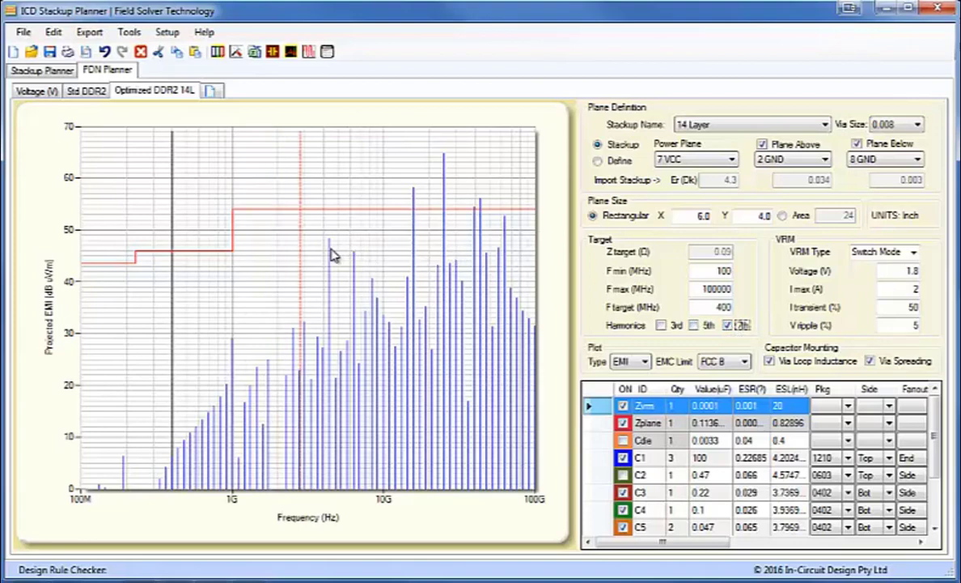
{"action": "mouse_move", "coordinate": [331, 255]}
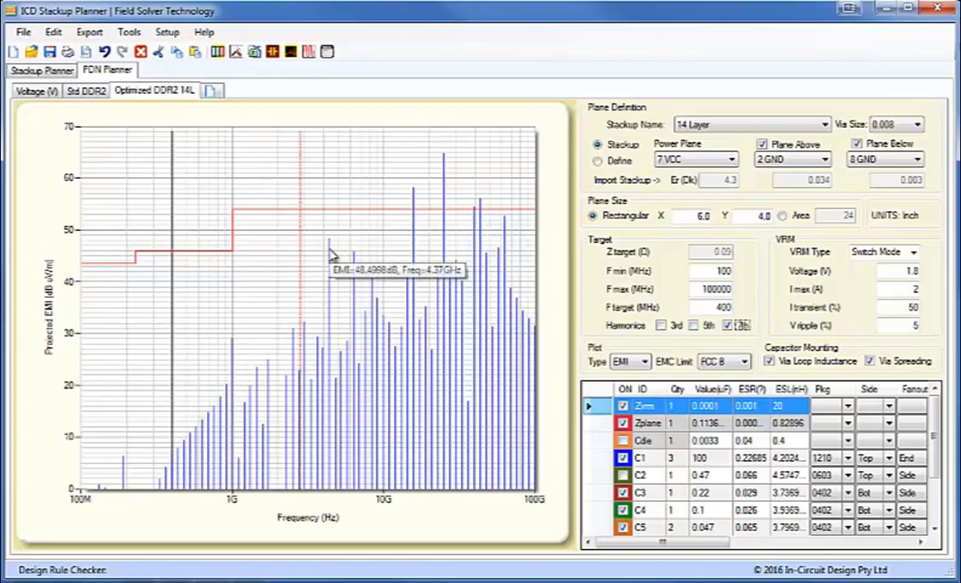